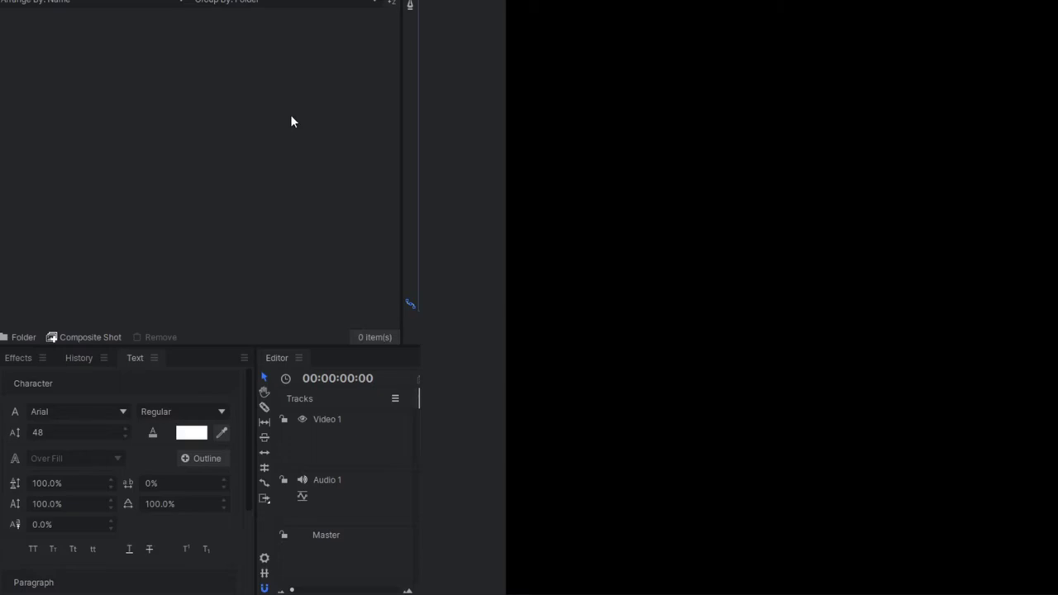
Step: Import the VR_Fist, VR_Racer, VR_Scarf and VR_Visor images and layer them in a 1500 × 1500 composite shot
{"action": "left_click", "coordinate": [131, 263]}
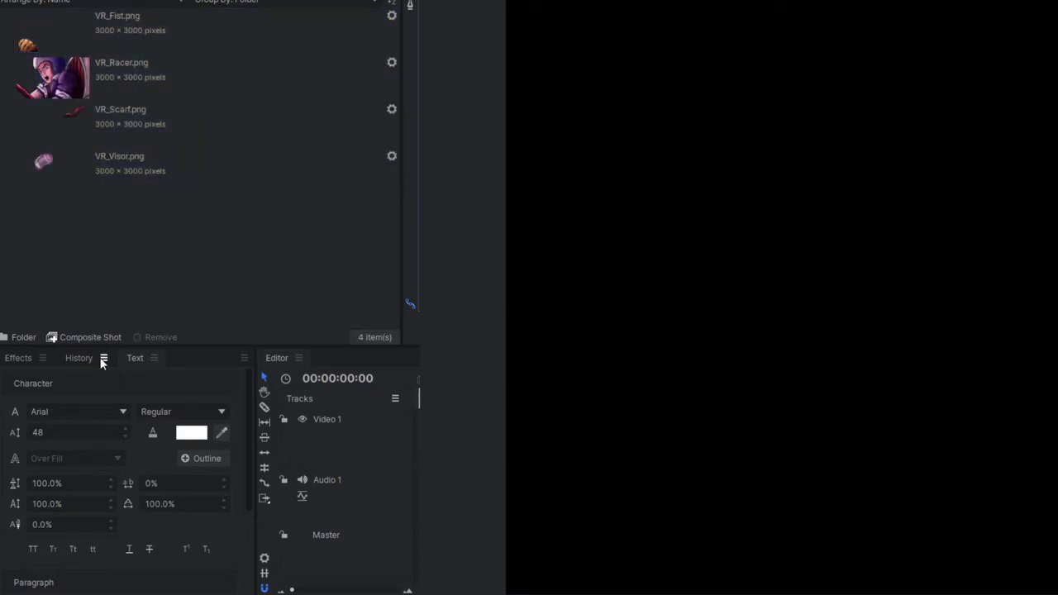
{"action": "left_click_drag", "start_coordinate": [58, 116], "coordinate": [347, 417]}
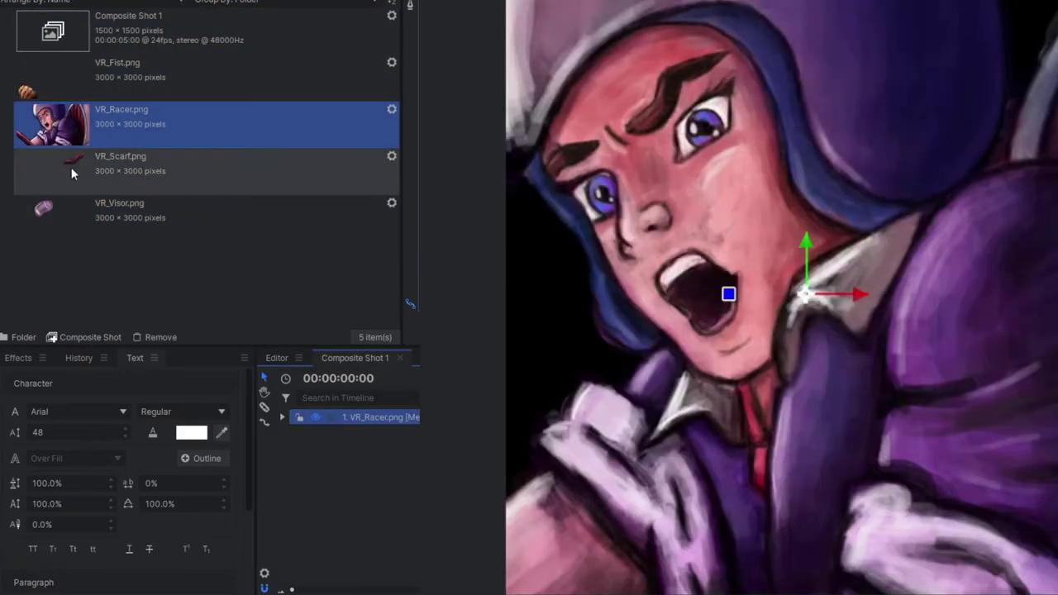
{"action": "left_click_drag", "start_coordinate": [71, 167], "coordinate": [364, 420]}
{"action": "left_click_drag", "start_coordinate": [43, 209], "coordinate": [961, 328]}
Step: Scale the image layers to 50% and check the fist layer by toggling its visibility off and on
{"action": "left_click", "coordinate": [336, 200]}
{"action": "type", "text": "50"}
{"action": "key", "text": "Return"}
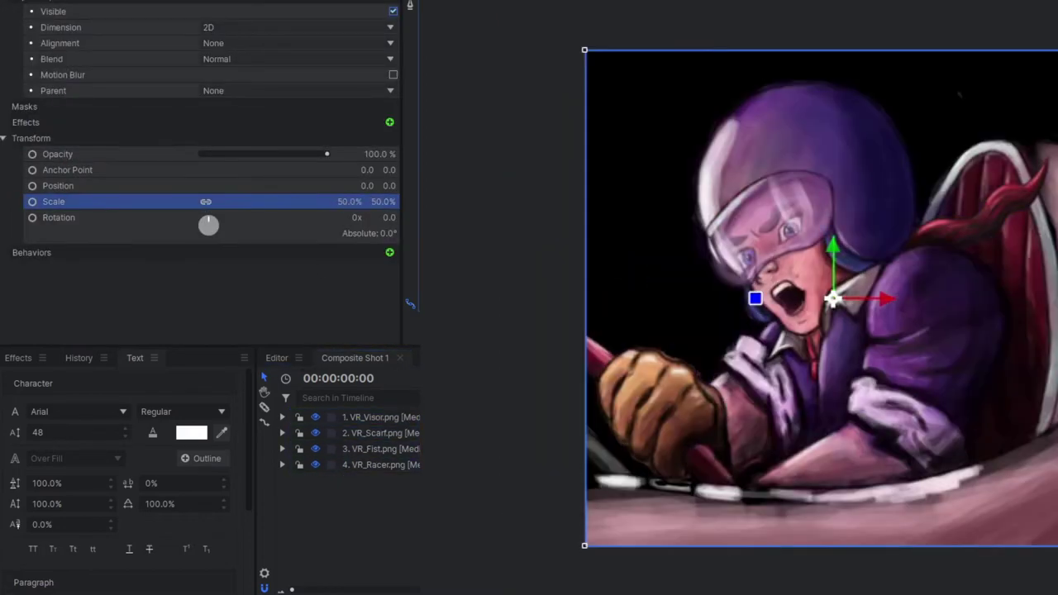
{"action": "left_click", "coordinate": [316, 448]}
{"action": "left_click", "coordinate": [315, 448]}
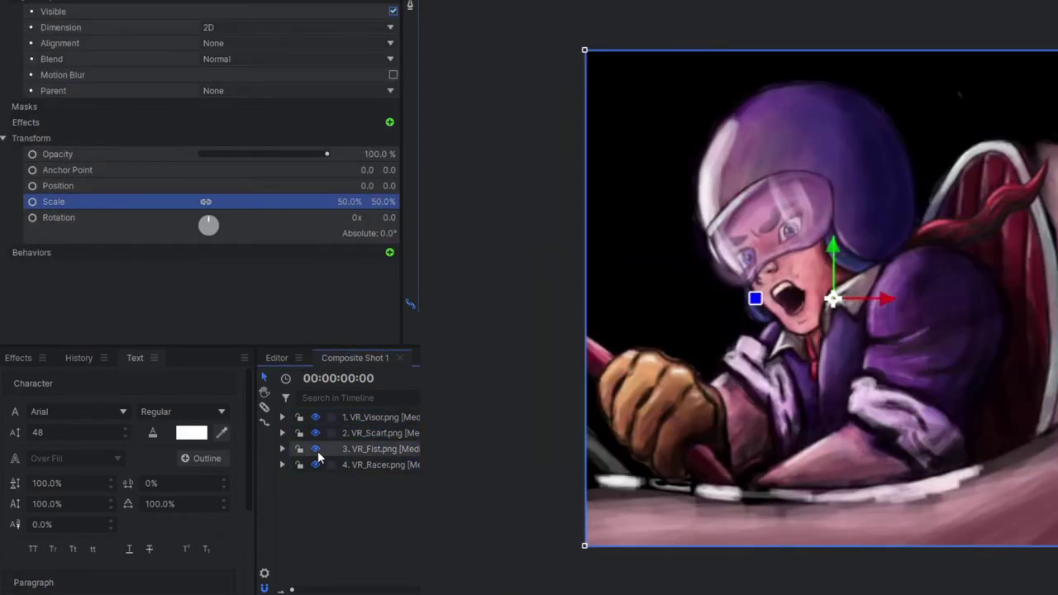
Step: Add a plane with a Clouds effect beneath the racer and raise Frequency to 1.69 and Frequency Rel X to 0.99
{"action": "left_click", "coordinate": [376, 464]}
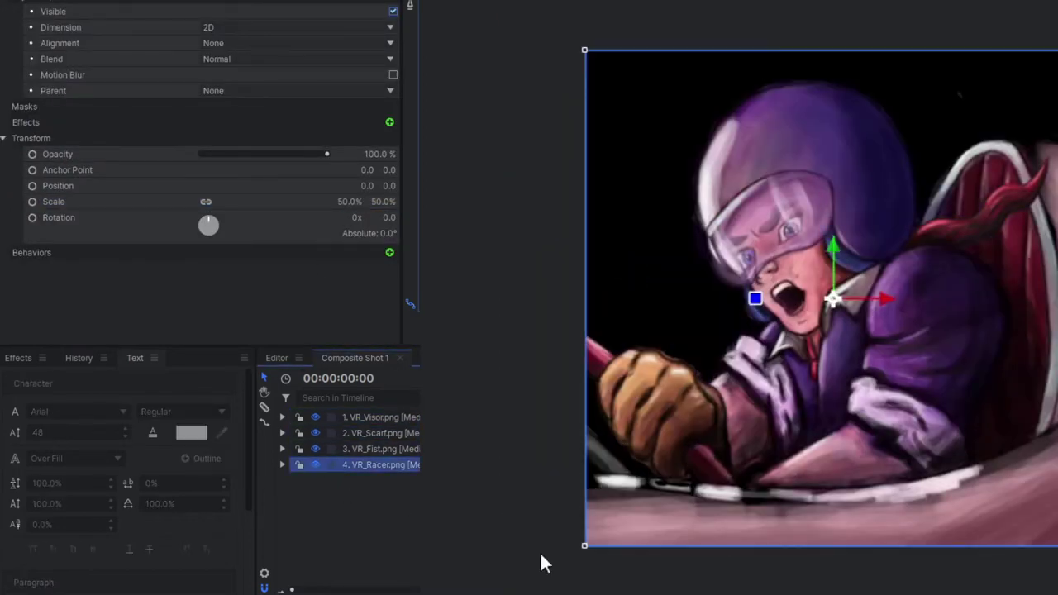
{"action": "key", "text": "ctrl+shift+p"}
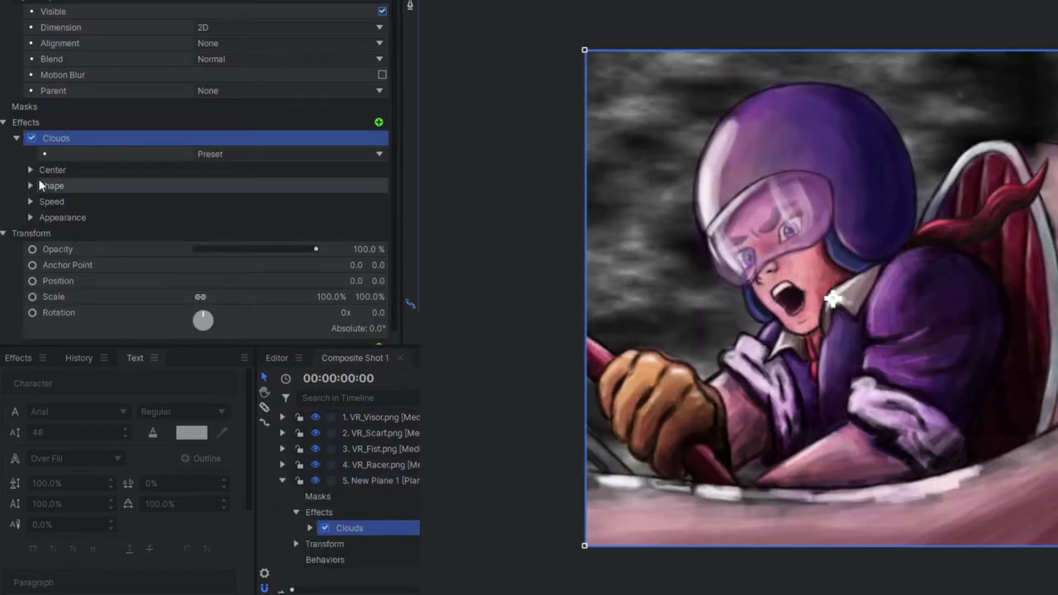
{"action": "left_click", "coordinate": [30, 186]}
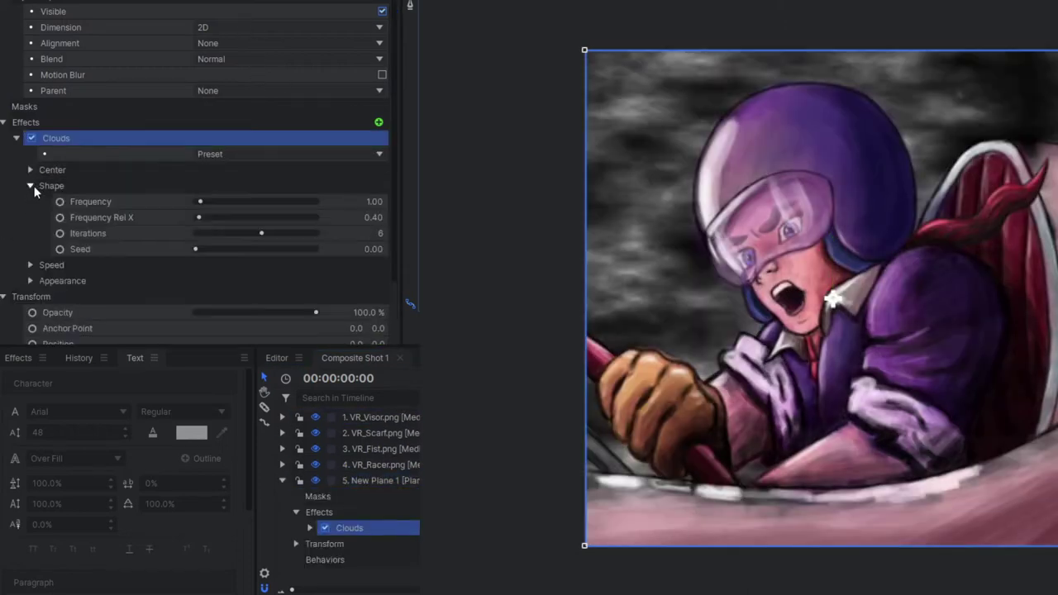
{"action": "left_click", "coordinate": [30, 185]}
{"action": "left_click", "coordinate": [30, 218]}
{"action": "left_click", "coordinate": [30, 218]}
{"action": "left_click", "coordinate": [30, 186]}
{"action": "left_click_drag", "start_coordinate": [195, 206], "coordinate": [200, 206]}
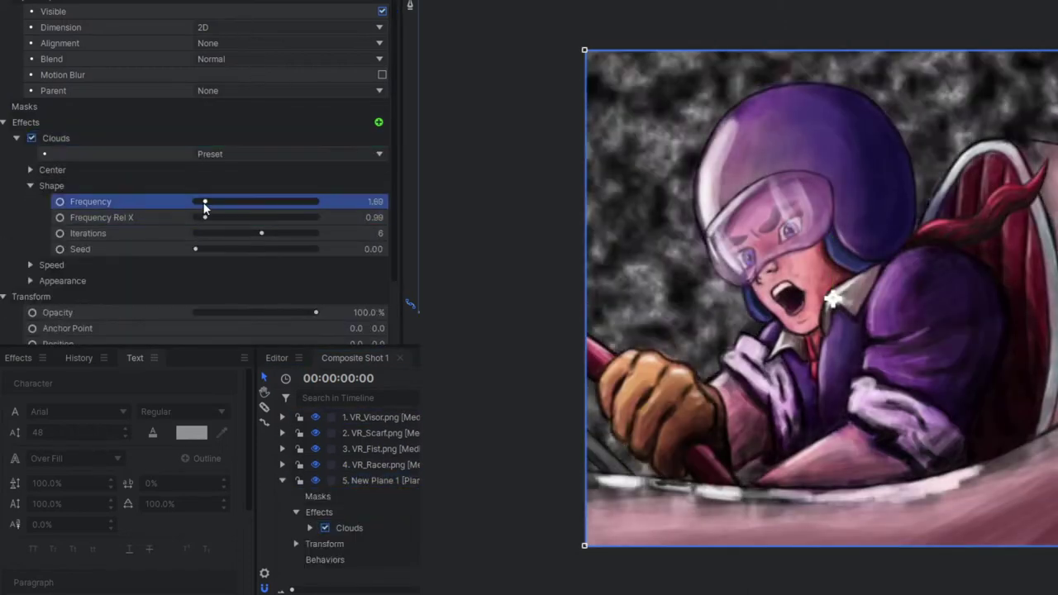
{"action": "left_click", "coordinate": [30, 185]}
Step: Set the clouds' Y speed to 50 and raise their X speed to 4096
{"action": "left_click", "coordinate": [29, 202]}
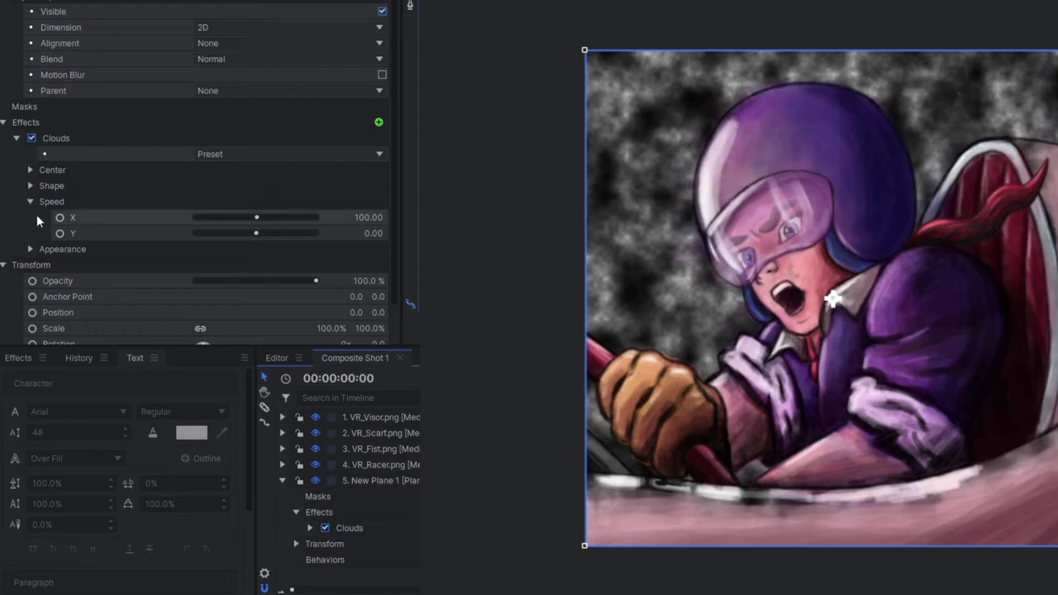
{"action": "left_click", "coordinate": [30, 249]}
{"action": "scroll", "coordinate": [165, 220], "scroll_direction": "down", "scroll_amount": 3}
{"action": "left_click_drag", "start_coordinate": [363, 318], "coordinate": [372, 331]}
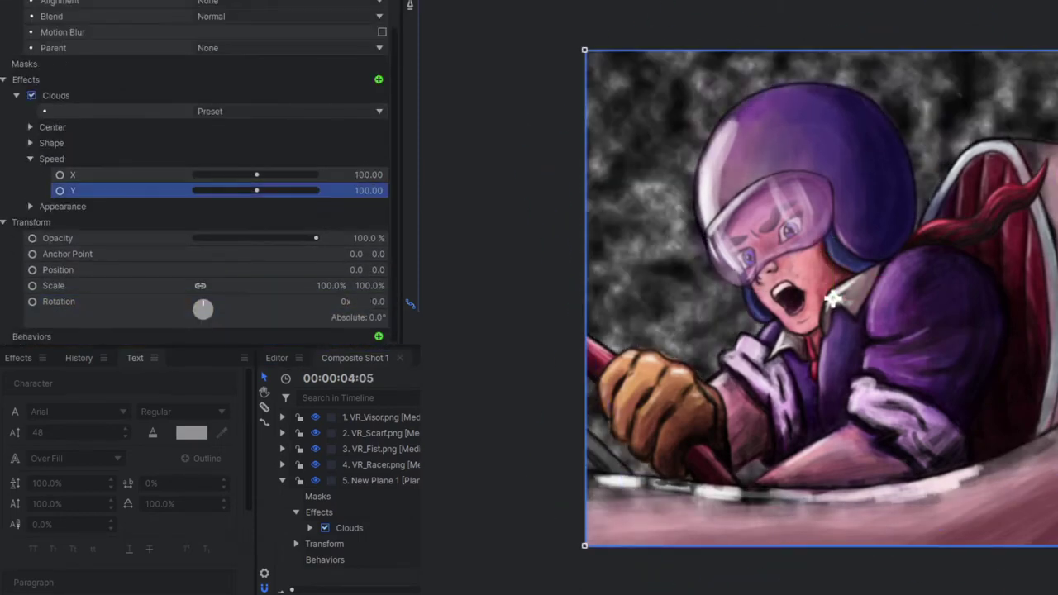
{"action": "double_click", "coordinate": [376, 190]}
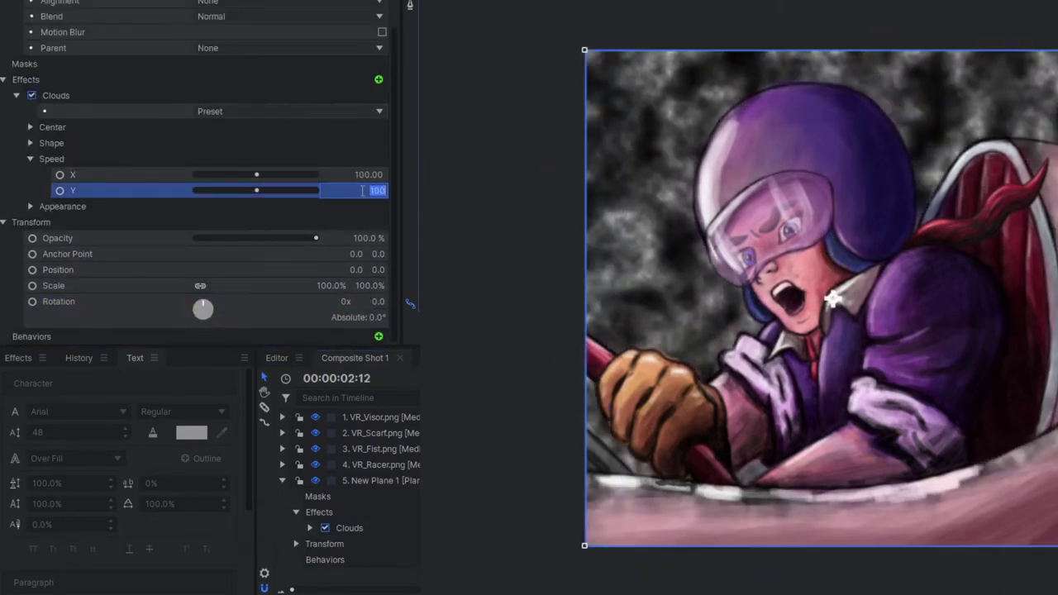
{"action": "type", "text": "50"}
{"action": "key", "text": "Return"}
{"action": "left_click_drag", "start_coordinate": [364, 175], "coordinate": [567, 479]}
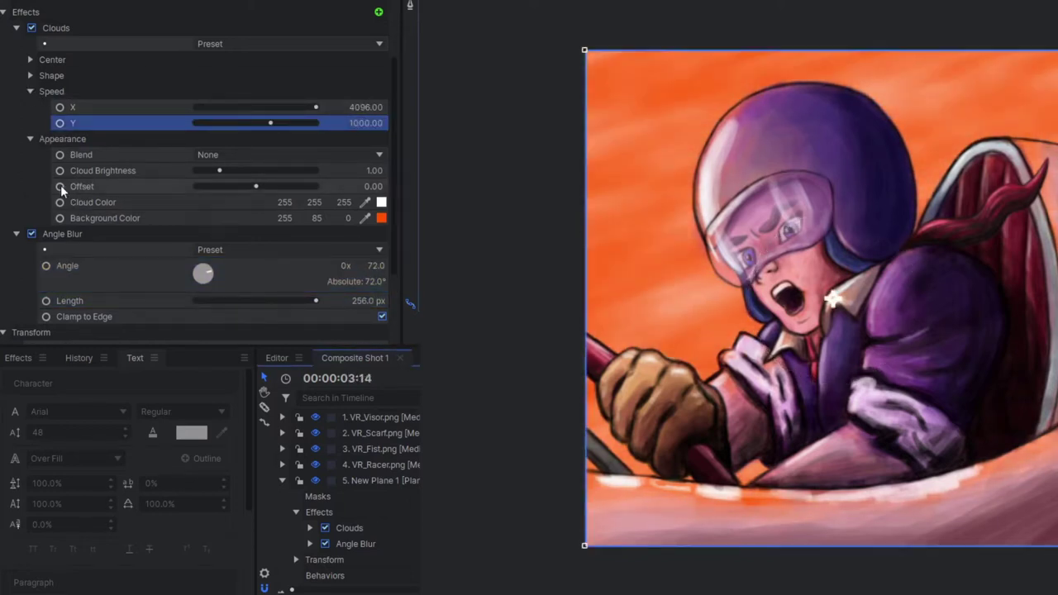
Step: Lower the clouds' Offset to -0.20 and inspect the background around the racer's arms and car edge
{"action": "left_click_drag", "start_coordinate": [255, 186], "coordinate": [242, 188]}
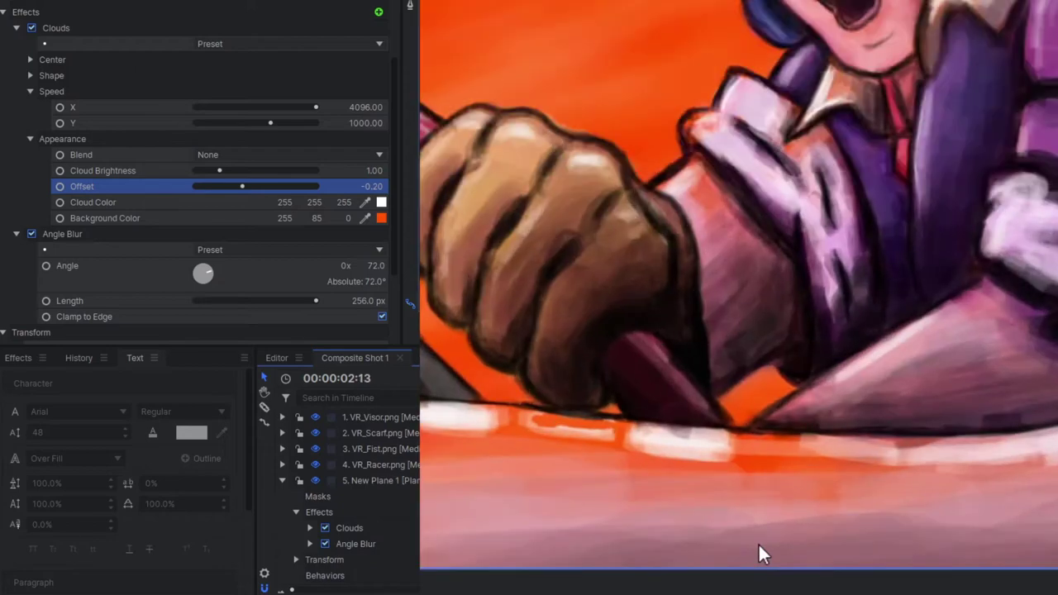
{"action": "scroll", "coordinate": [758, 542], "scroll_direction": "down", "scroll_amount": 5}
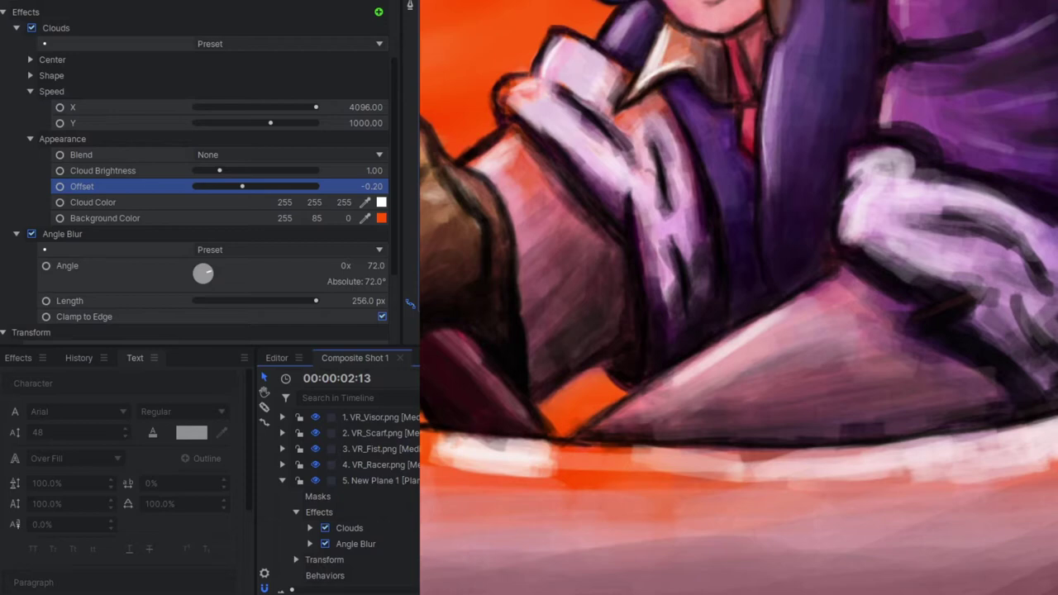
{"action": "scroll", "coordinate": [708, 38], "scroll_direction": "down", "scroll_amount": 5}
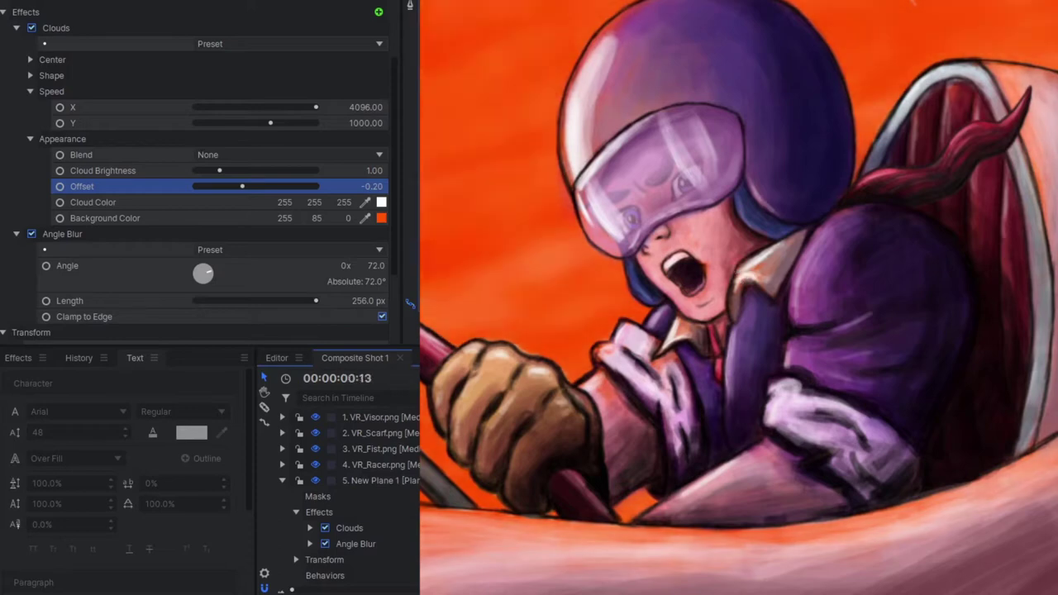
Step: Try different blend modes on a duplicate of the cloud plane and delete the duplicate
{"action": "left_click", "coordinate": [367, 480]}
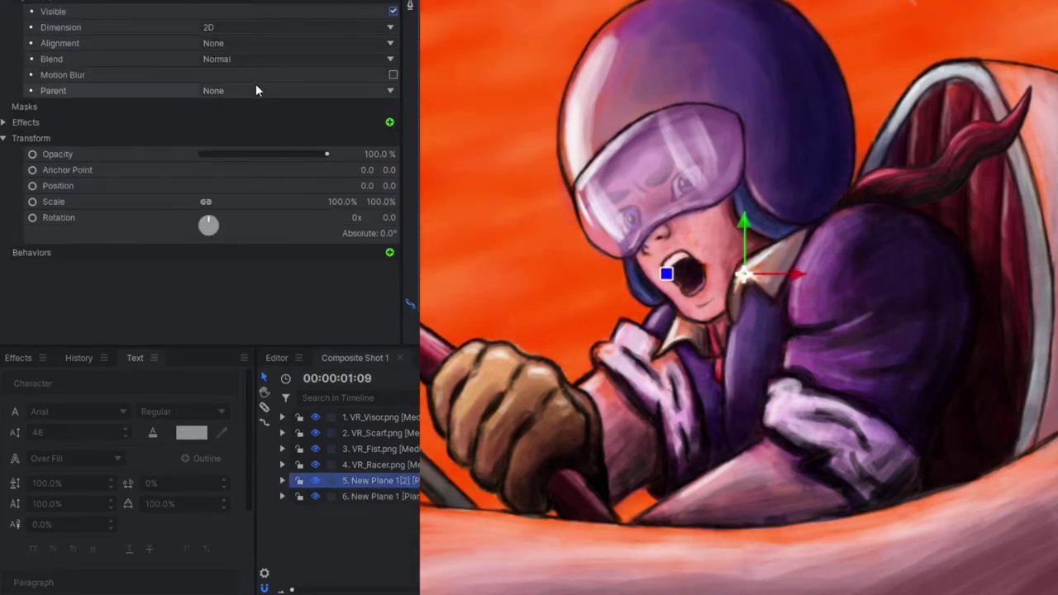
{"action": "scroll", "coordinate": [237, 58], "scroll_direction": "down", "scroll_amount": 12}
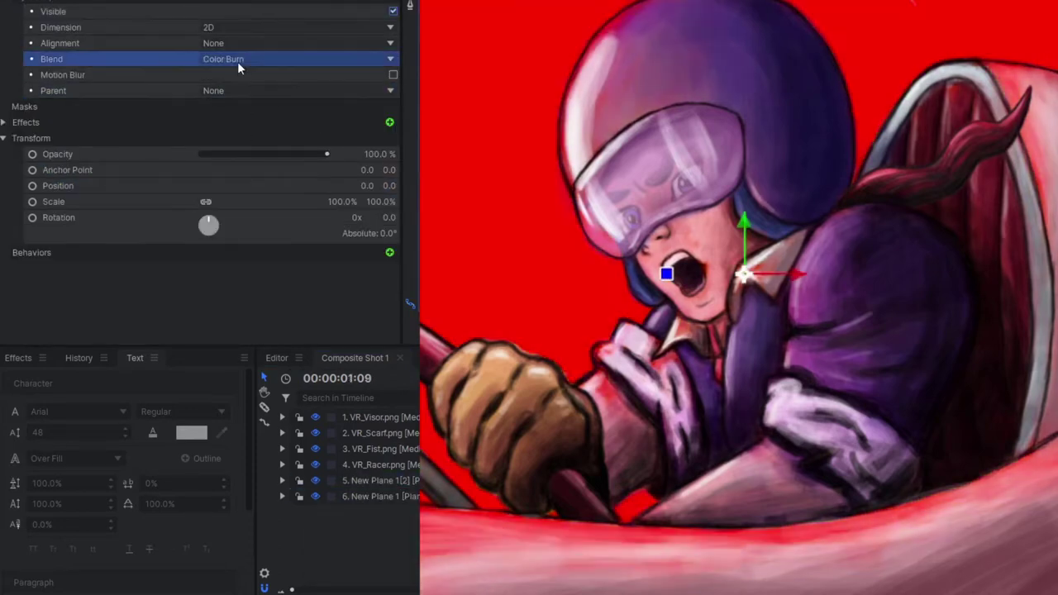
{"action": "key", "text": "Delete"}
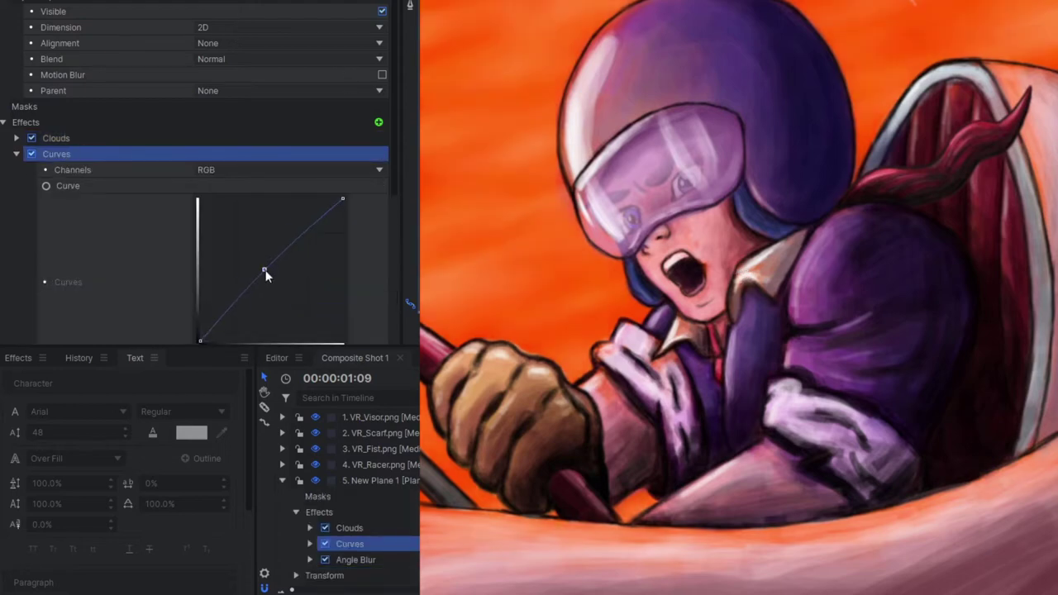
Step: Brighten the cloud plane with an upward Curves bend and a Levels Histogram Gamma of 1.59, and preview the animation
{"action": "left_click_drag", "start_coordinate": [267, 273], "coordinate": [252, 259]}
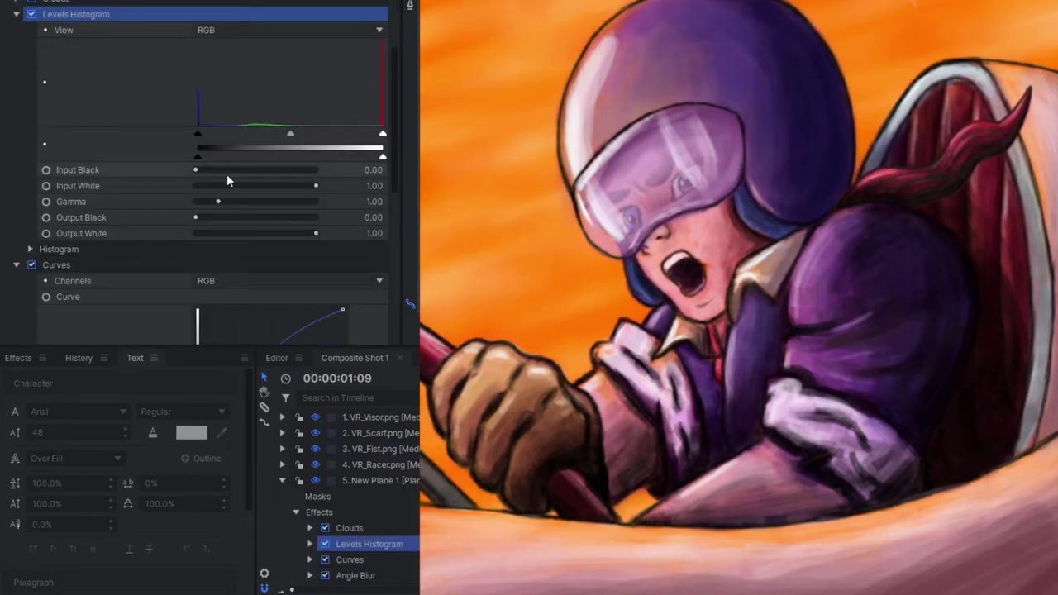
{"action": "left_click_drag", "start_coordinate": [226, 174], "coordinate": [196, 170]}
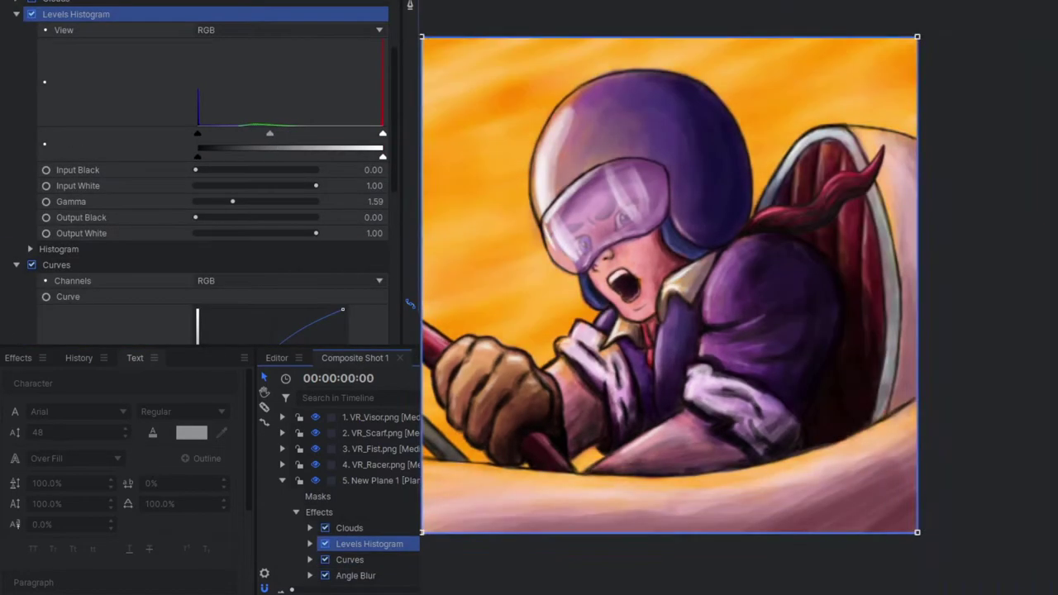
{"action": "key", "text": "space"}
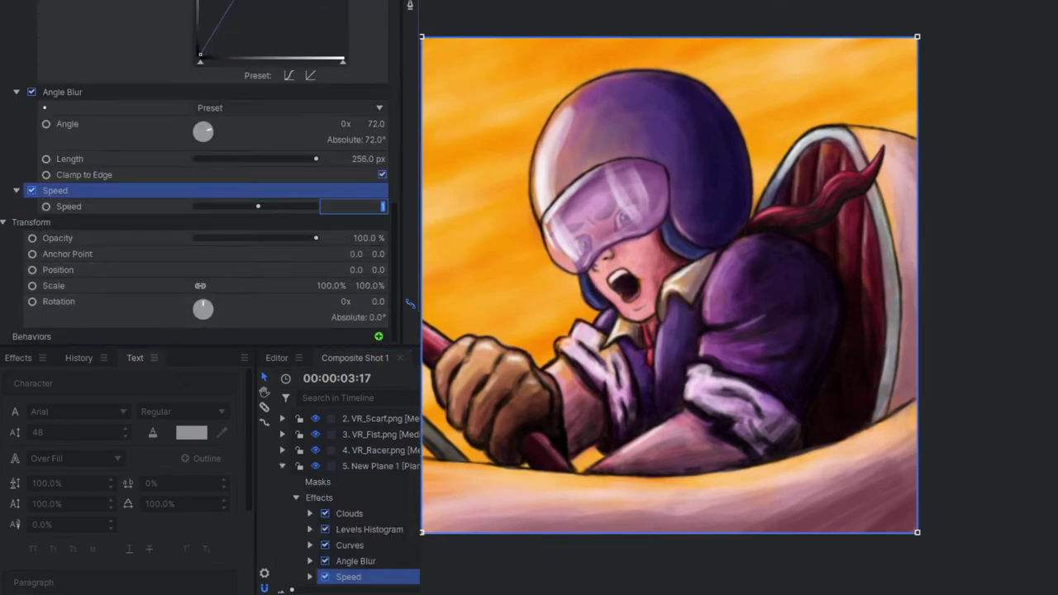
Step: Set the cloud plane's Speed effect to 2
{"action": "type", "text": "2.4"}
{"action": "key", "text": "Return"}
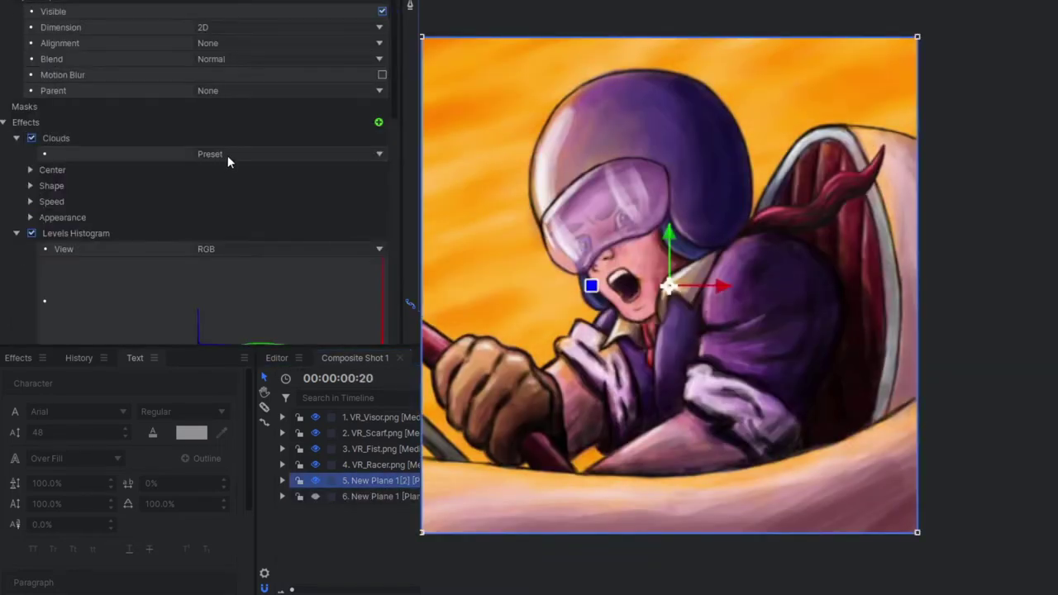
Step: On the duplicated plane's clouds, set the background color to dark red (85, 0, 0), Seed to 300 and Frequency to 1.29
{"action": "left_click", "coordinate": [30, 217]}
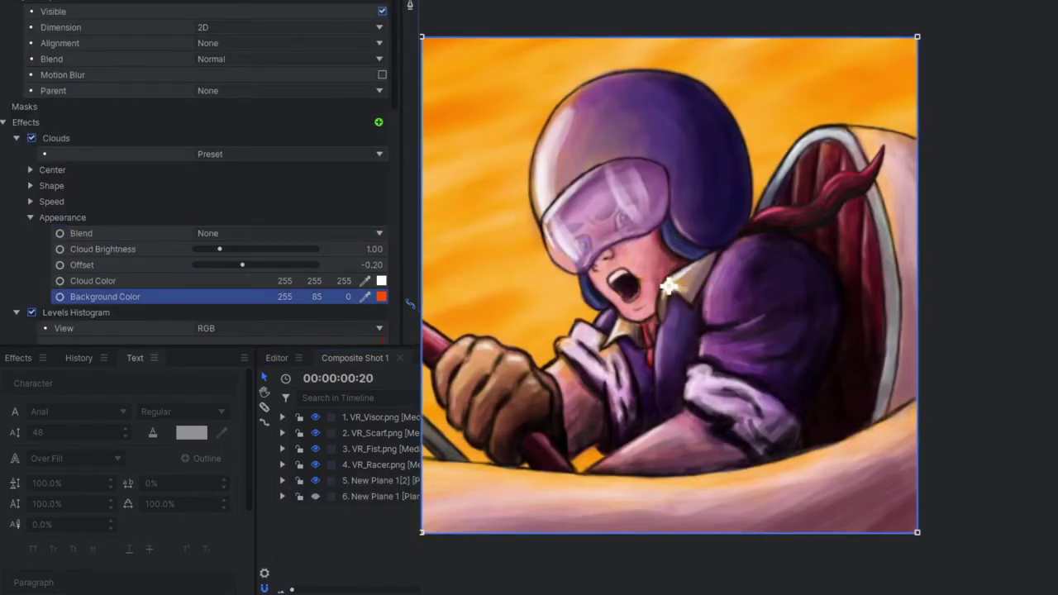
{"action": "left_click", "coordinate": [30, 186]}
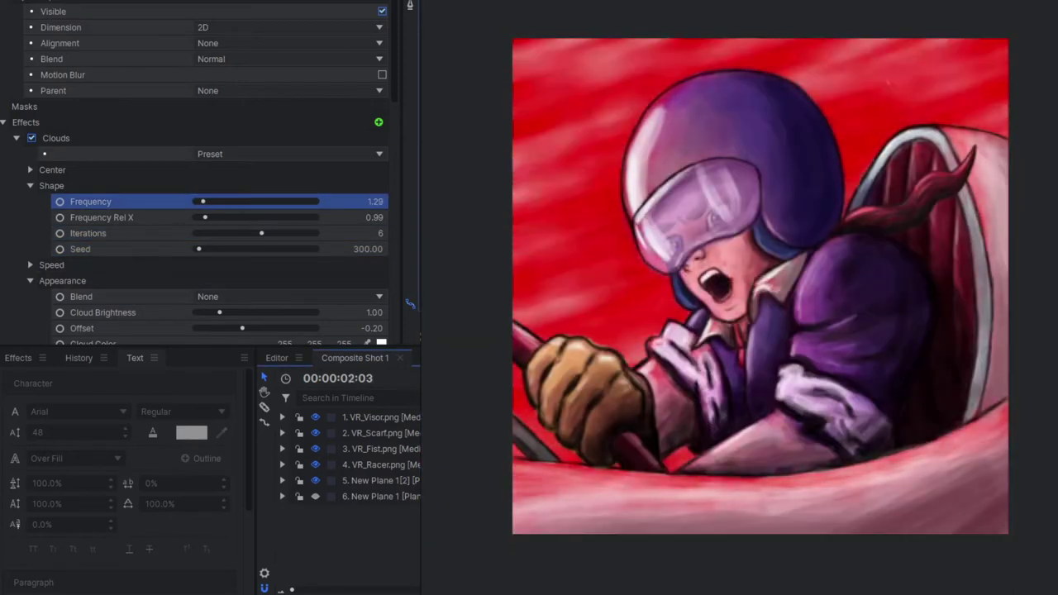
{"action": "left_click", "coordinate": [31, 185]}
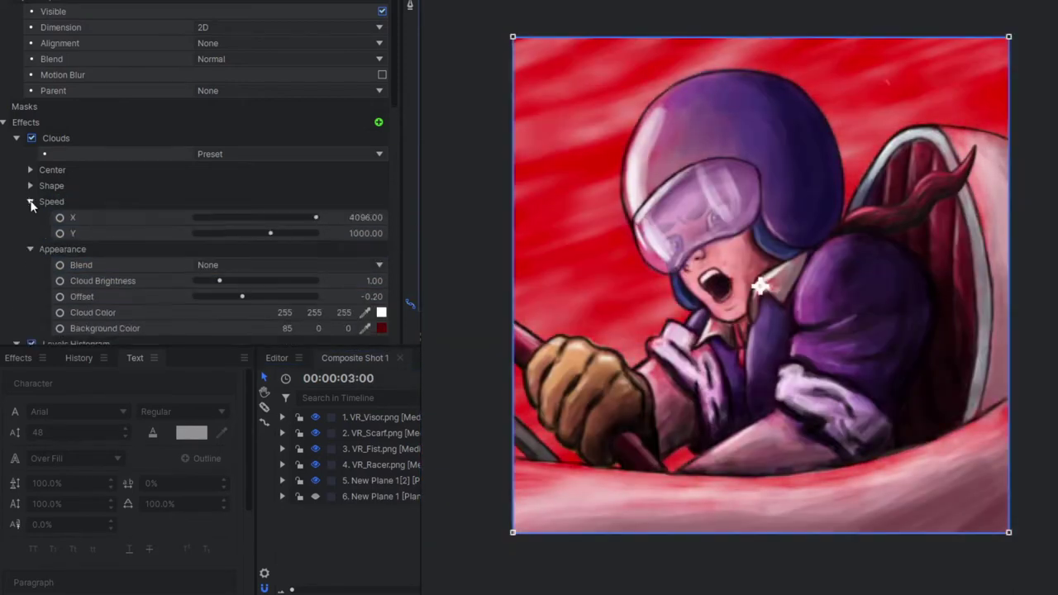
Step: Try a dark purple Cloud Color (35, 0, 55) on the duplicated plane and undo it
{"action": "left_click", "coordinate": [235, 263]}
{"action": "left_click", "coordinate": [381, 281]}
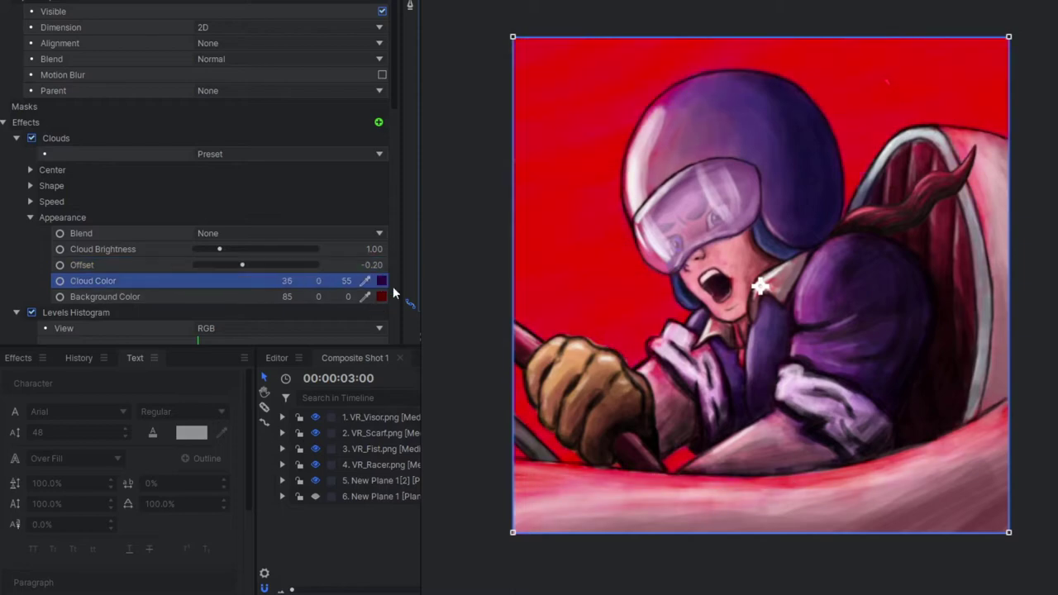
{"action": "key", "text": "ctrl+z"}
Step: Raise the duplicated plane's Cloud Brightness to about 1.6
{"action": "left_click", "coordinate": [102, 248]}
{"action": "left_click", "coordinate": [25, 122]}
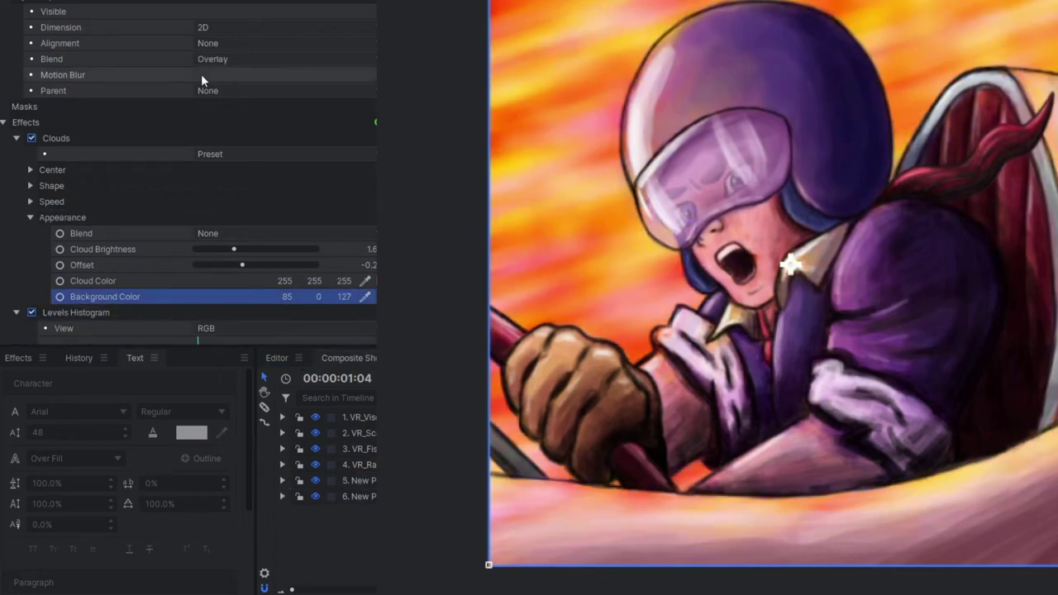
Step: Darken the duplicated plane's cloud background color to (42, 0, 63) and switch its blend mode to Color Dodge
{"action": "scroll", "coordinate": [265, 61], "scroll_direction": "up", "scroll_amount": 5}
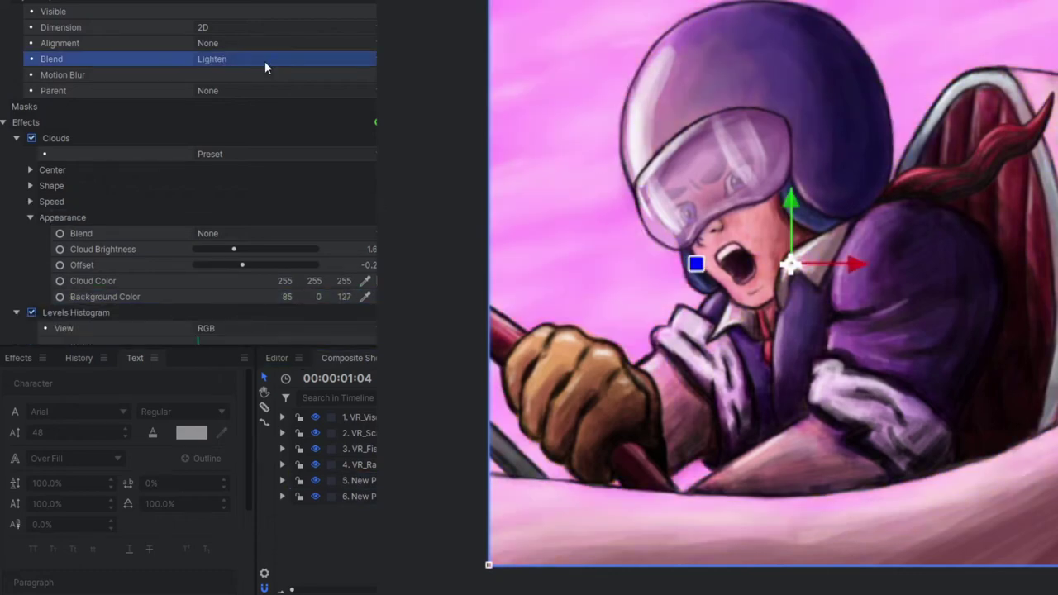
{"action": "left_click_drag", "start_coordinate": [370, 249], "coordinate": [347, 249]}
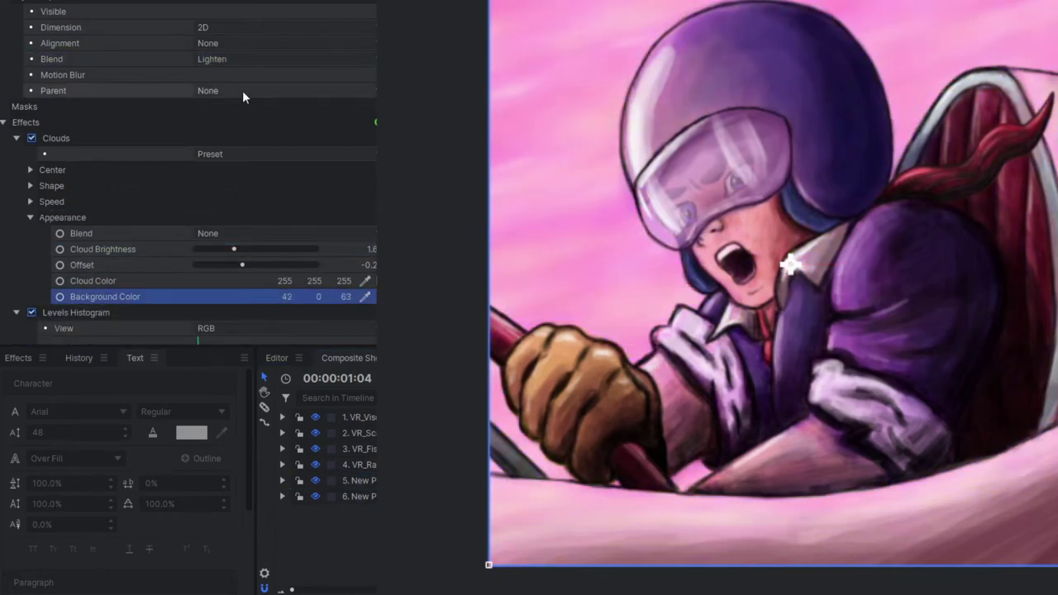
{"action": "scroll", "coordinate": [247, 59], "scroll_direction": "down", "scroll_amount": 5}
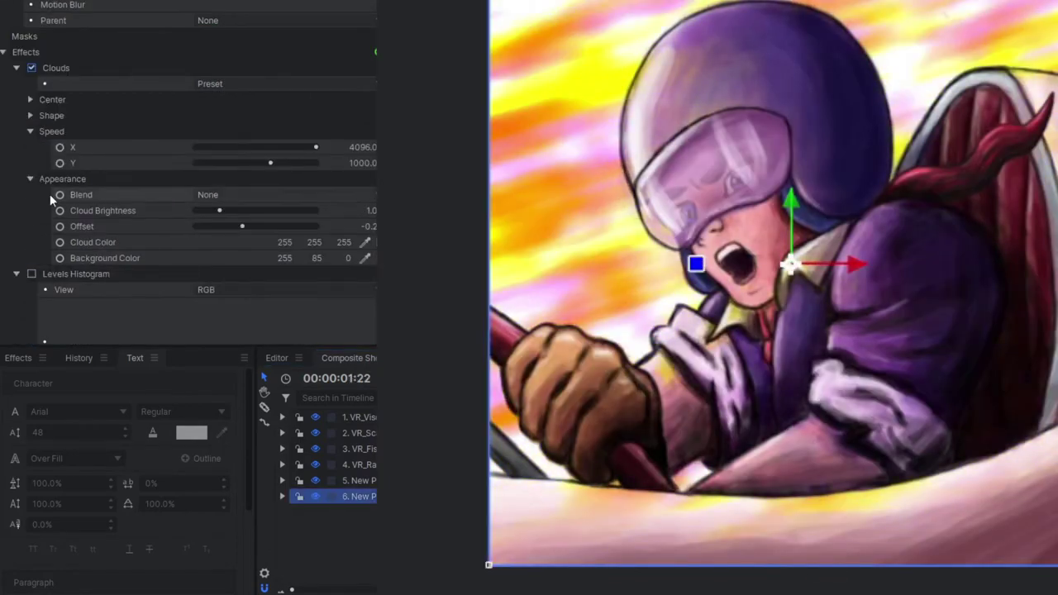
Step: Remove the Levels Histogram and Curves from the lower plane and set its cloud background color to (183, 58, 0)
{"action": "scroll", "coordinate": [50, 193], "scroll_direction": "down", "scroll_amount": 2}
{"action": "left_click", "coordinate": [32, 203]}
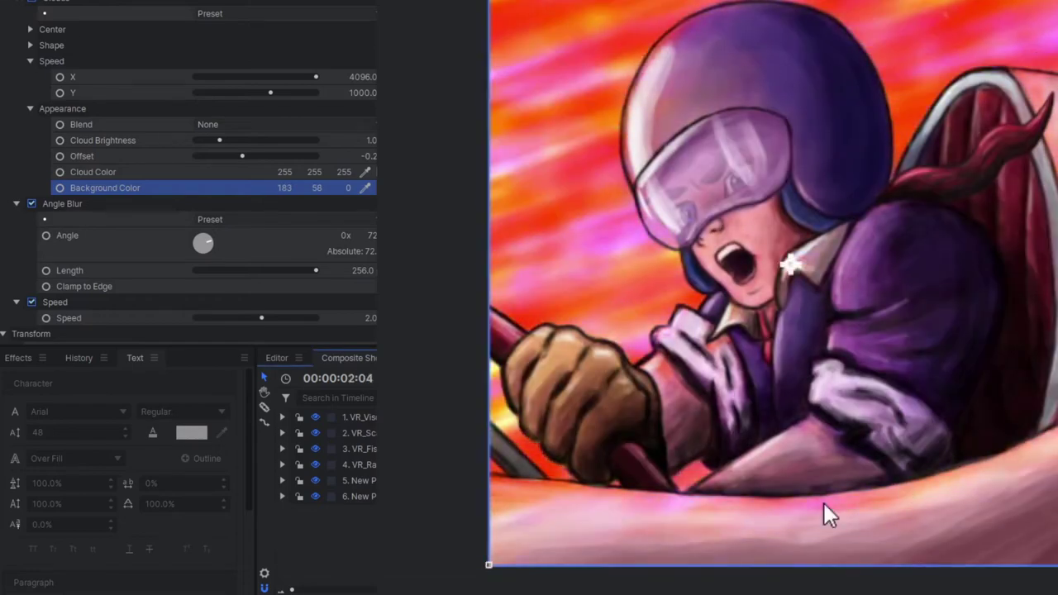
{"action": "left_click", "coordinate": [30, 108]}
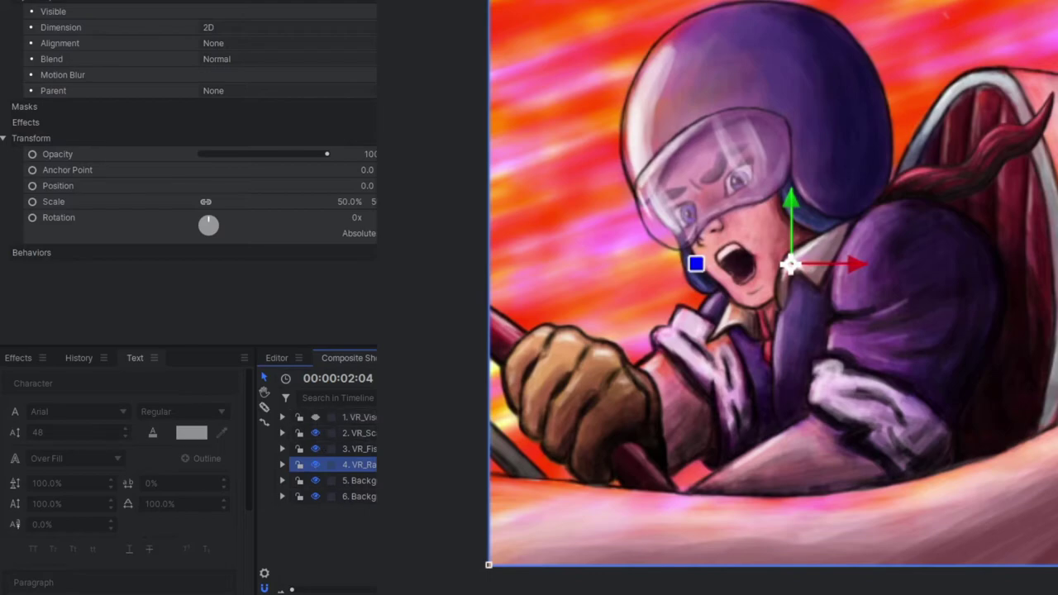
Step: Combine the two background planes into a Background composite shot and apply a -162° Twirl centered at -132, 147
{"action": "key", "text": "Left"}
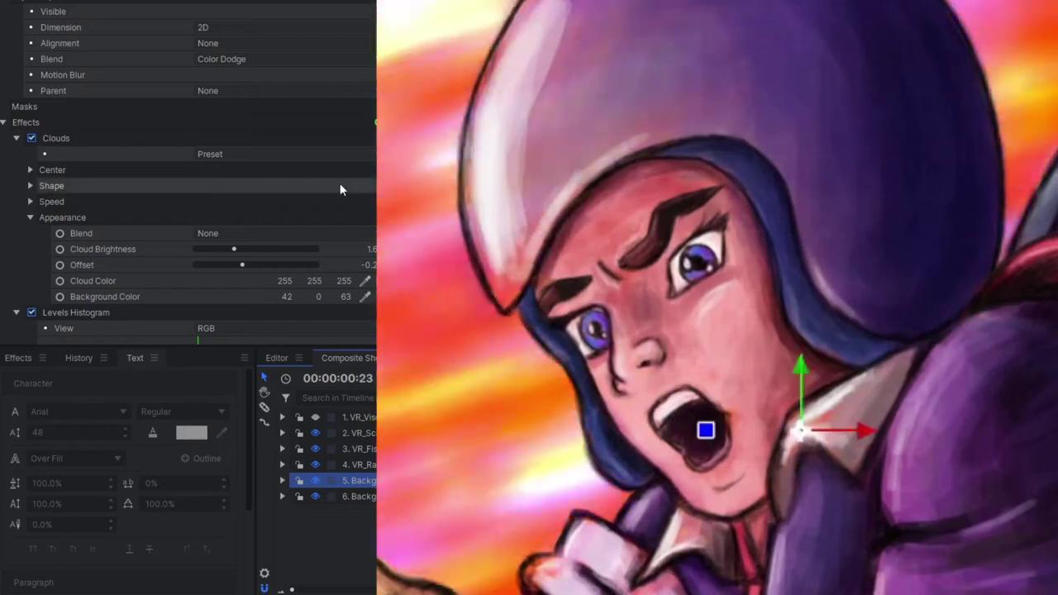
{"action": "left_click", "coordinate": [360, 496], "text": "shift"}
{"action": "left_click", "coordinate": [360, 480]}
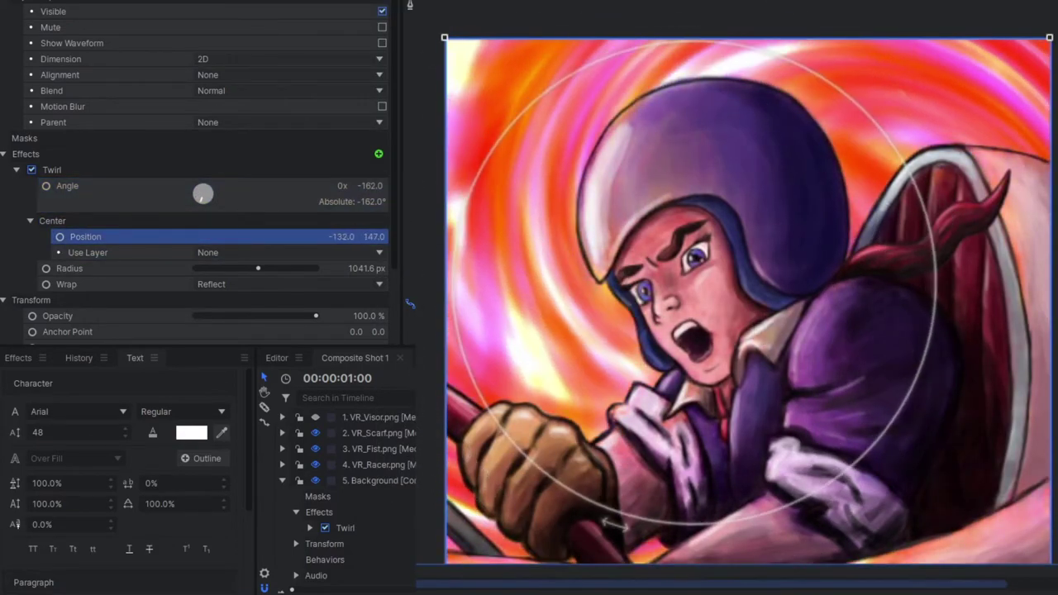
Step: Duplicate the twirled Background layer and select the duplicate
{"action": "key", "text": "ctrl+d"}
{"action": "left_click", "coordinate": [395, 488]}
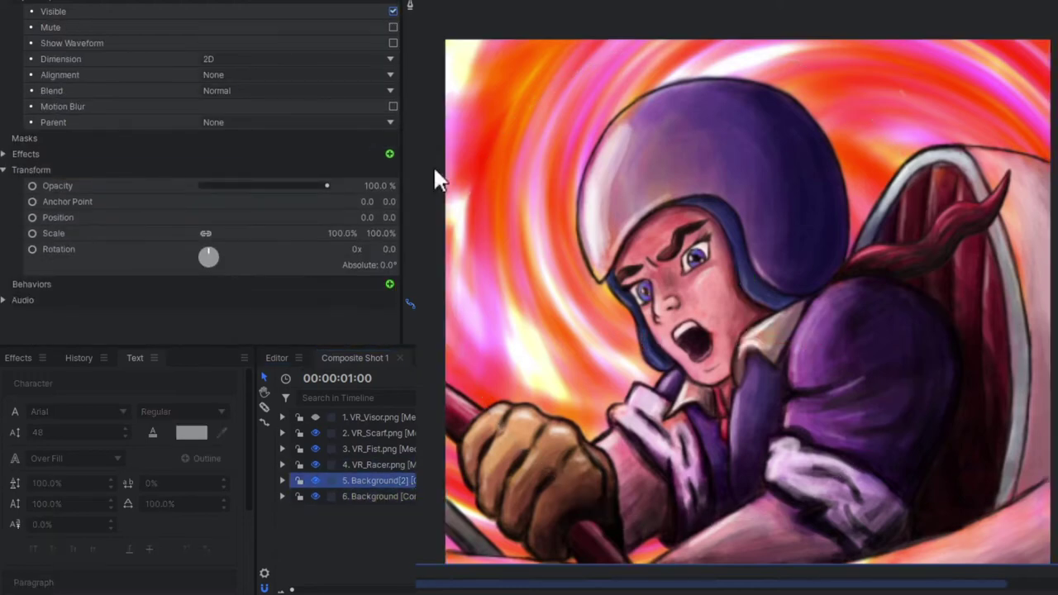
Step: Mask the duplicate Background with a circle, offset the mask, and turn the masked layer into a HelmetReflection composite shot
{"action": "left_click_drag", "start_coordinate": [438, 180], "coordinate": [802, 288]}
{"action": "left_click", "coordinate": [318, 480]}
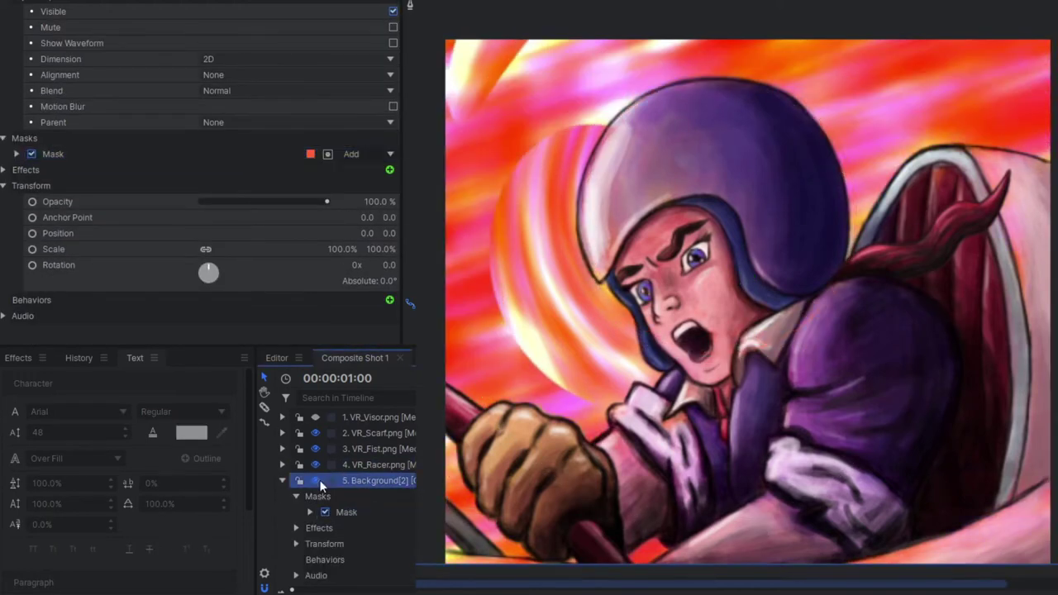
{"action": "left_click", "coordinate": [346, 511]}
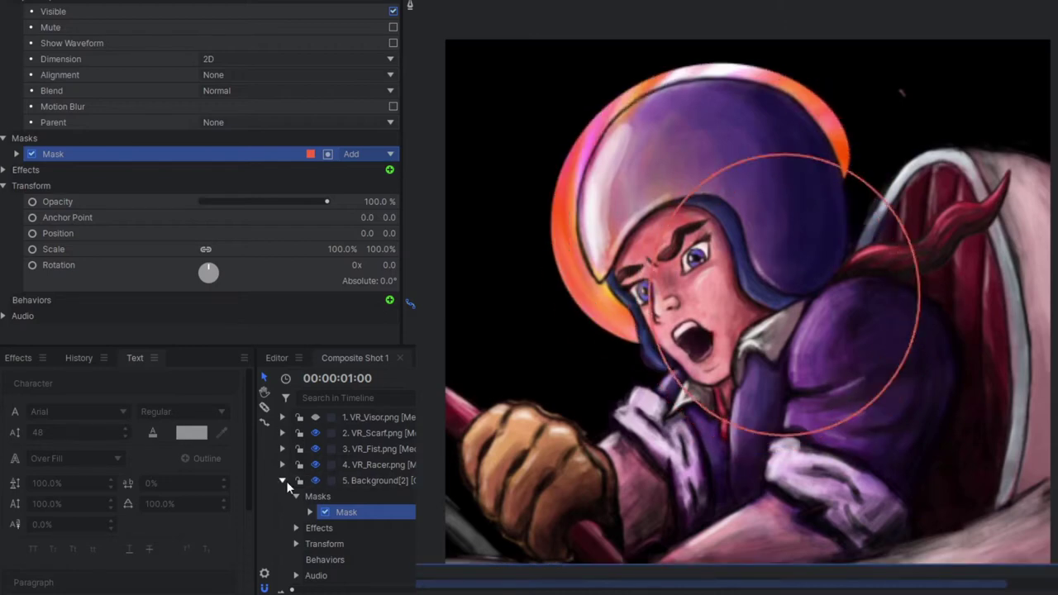
{"action": "left_click_drag", "start_coordinate": [862, 397], "coordinate": [861, 455]}
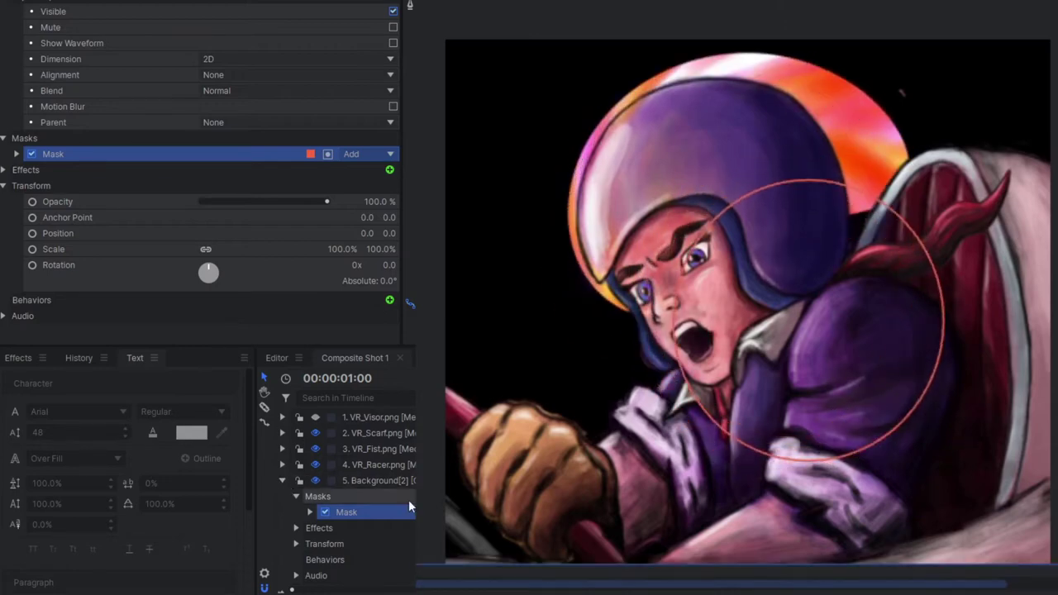
{"action": "left_click", "coordinate": [380, 480]}
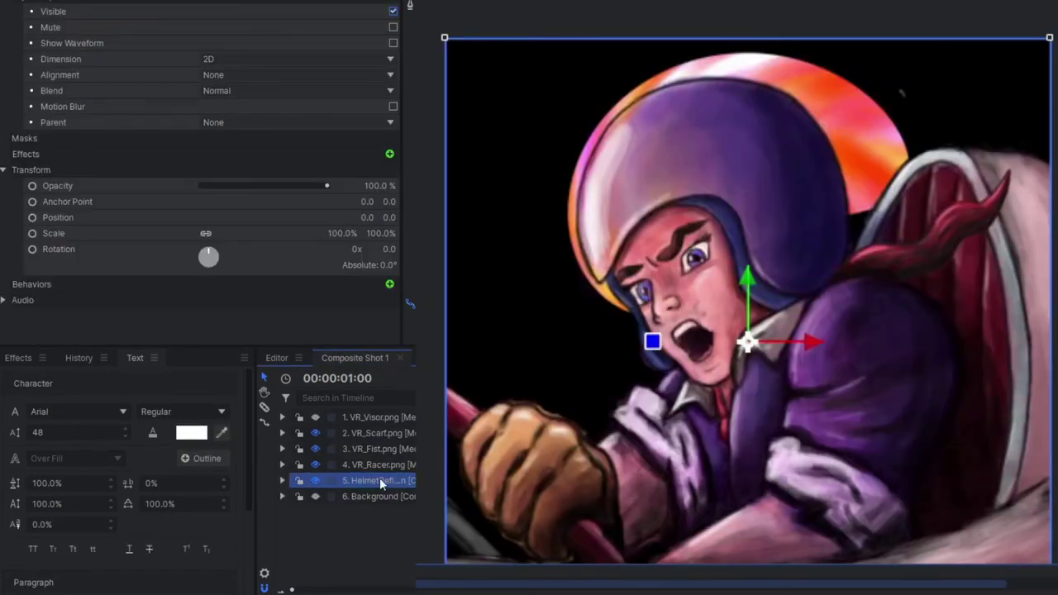
{"action": "left_click_drag", "start_coordinate": [395, 416], "coordinate": [395, 418]}
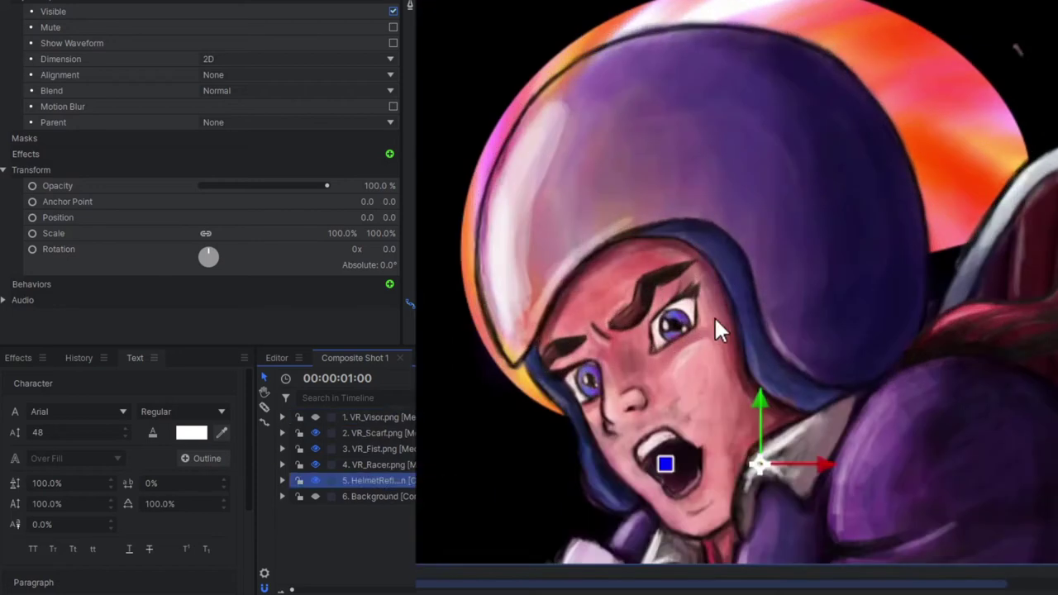
Step: Trace a closed freehand mask around the purple helmet shell on HelmetReflection and move the layer to the top of the stack
{"action": "left_click", "coordinate": [511, 361]}
{"action": "left_click", "coordinate": [500, 168]}
{"action": "left_click_drag", "start_coordinate": [627, 39], "coordinate": [694, 25]}
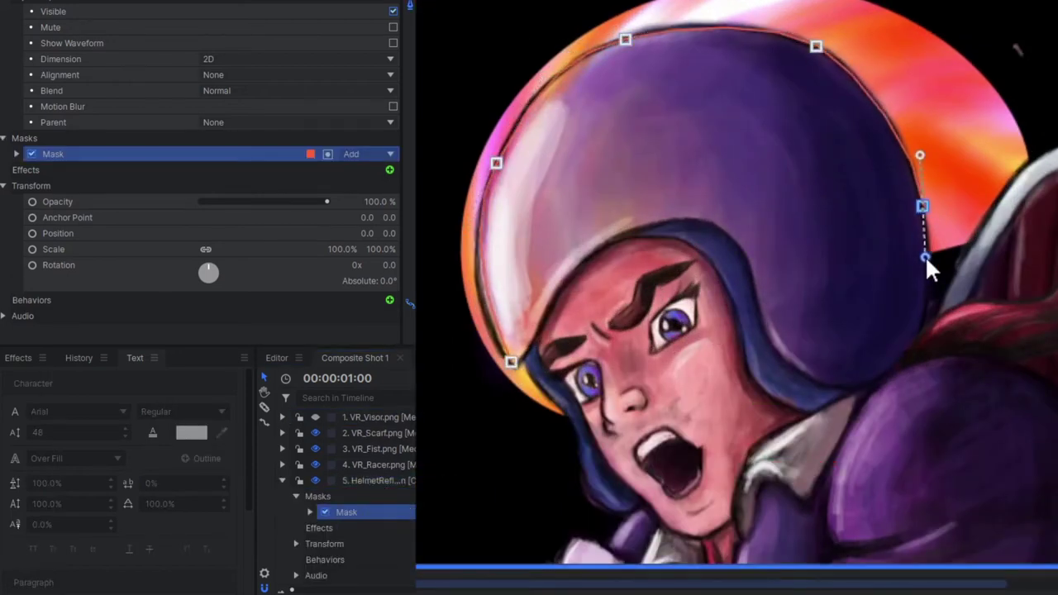
{"action": "left_click", "coordinate": [510, 361]}
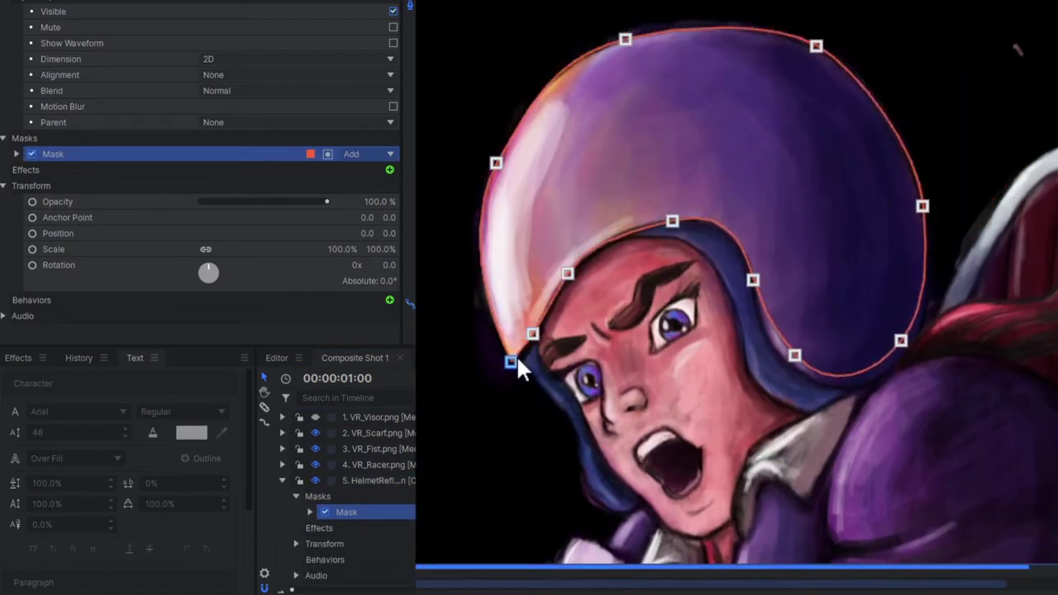
{"action": "left_click_drag", "start_coordinate": [368, 480], "coordinate": [365, 418]}
Step: Reshape the HelmetReflection mask so it excludes the rear portion of the helmet
{"action": "left_click", "coordinate": [834, 271]}
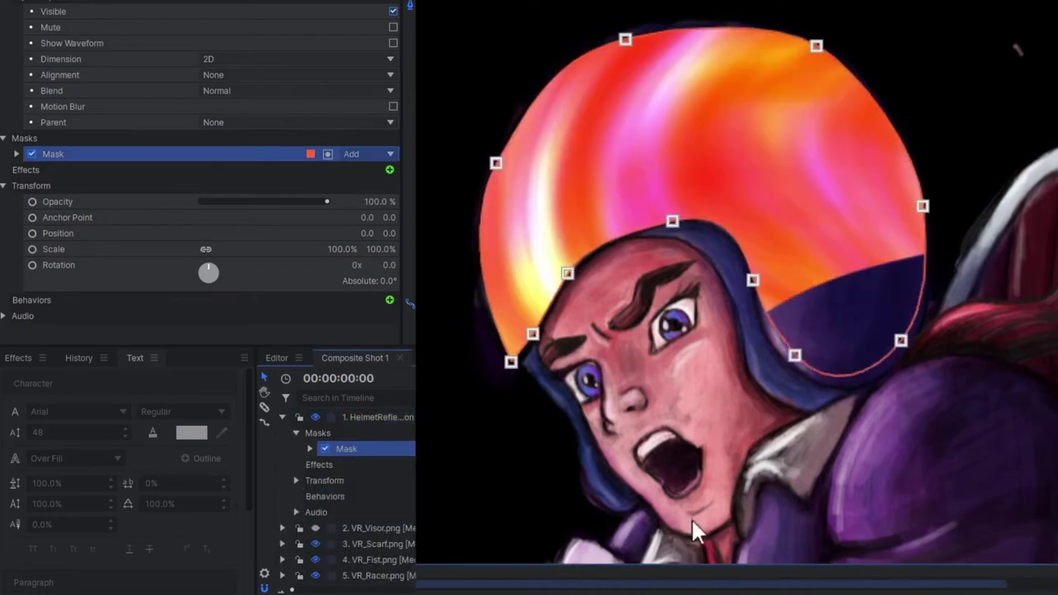
{"action": "left_click_drag", "start_coordinate": [835, 271], "coordinate": [861, 161]}
{"action": "left_click_drag", "start_coordinate": [849, 114], "coordinate": [808, 165]}
{"action": "left_click_drag", "start_coordinate": [765, 296], "coordinate": [752, 258]}
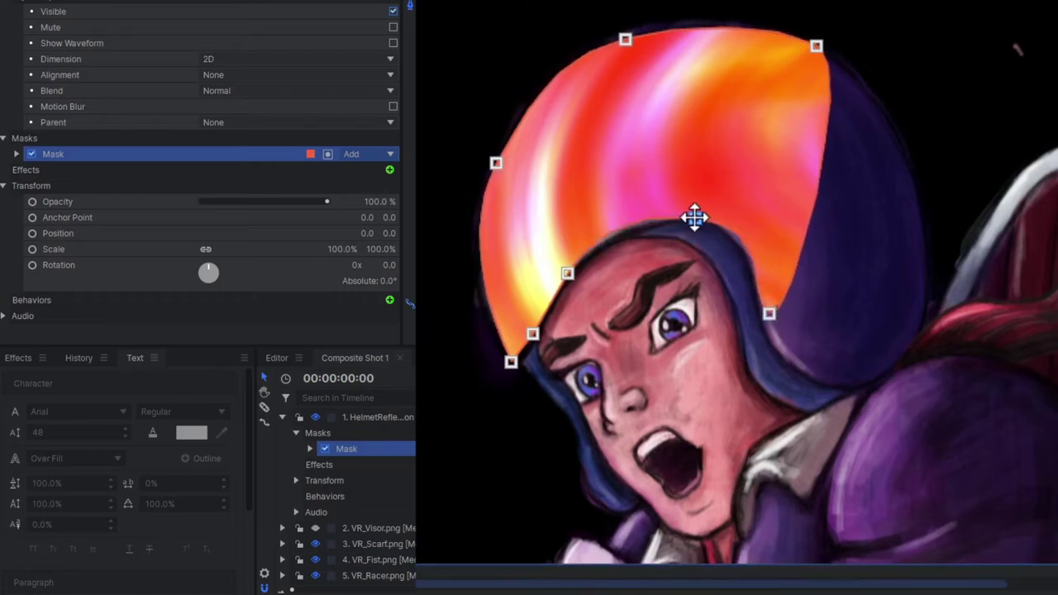
{"action": "key", "text": "space"}
Step: Show the Background layer and cut the helmet's rear out of HelmetReflection with a circular mask set to Subtract
{"action": "left_click", "coordinate": [321, 417]}
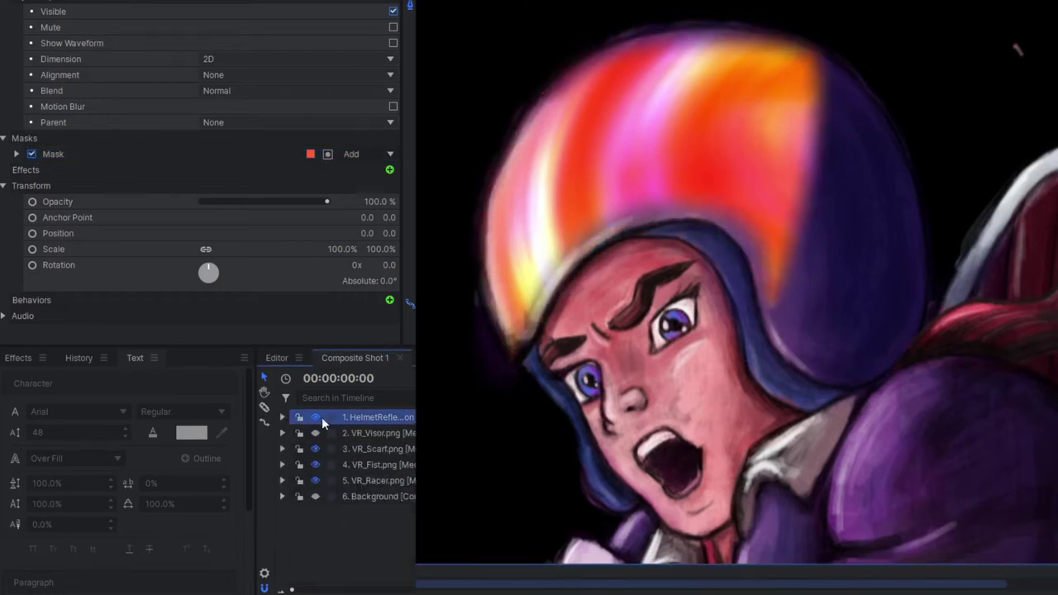
{"action": "left_click", "coordinate": [315, 496]}
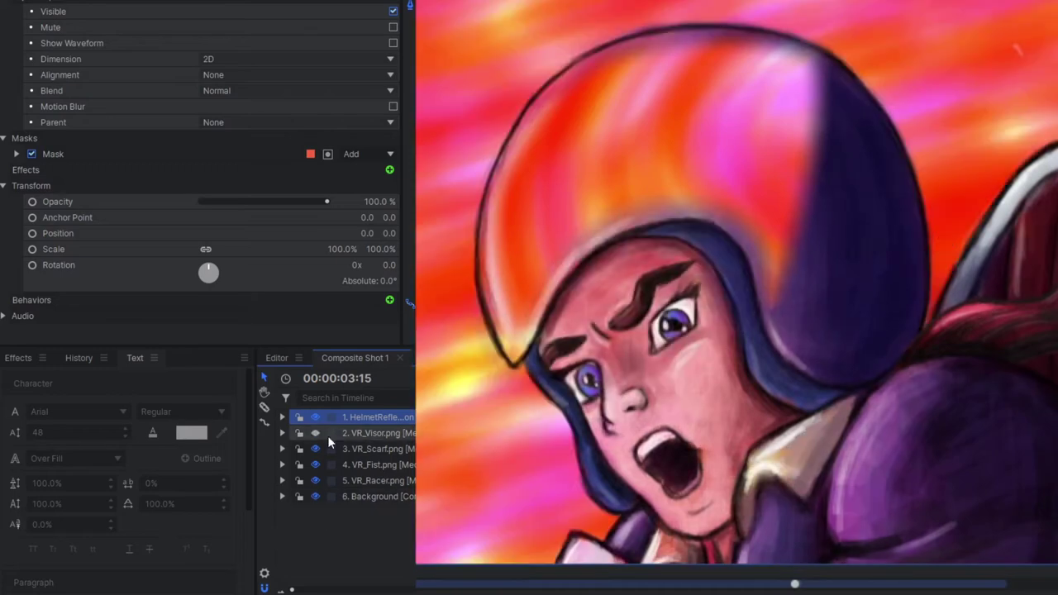
{"action": "left_click", "coordinate": [661, 124]}
{"action": "left_click_drag", "start_coordinate": [708, 23], "coordinate": [1020, 358]}
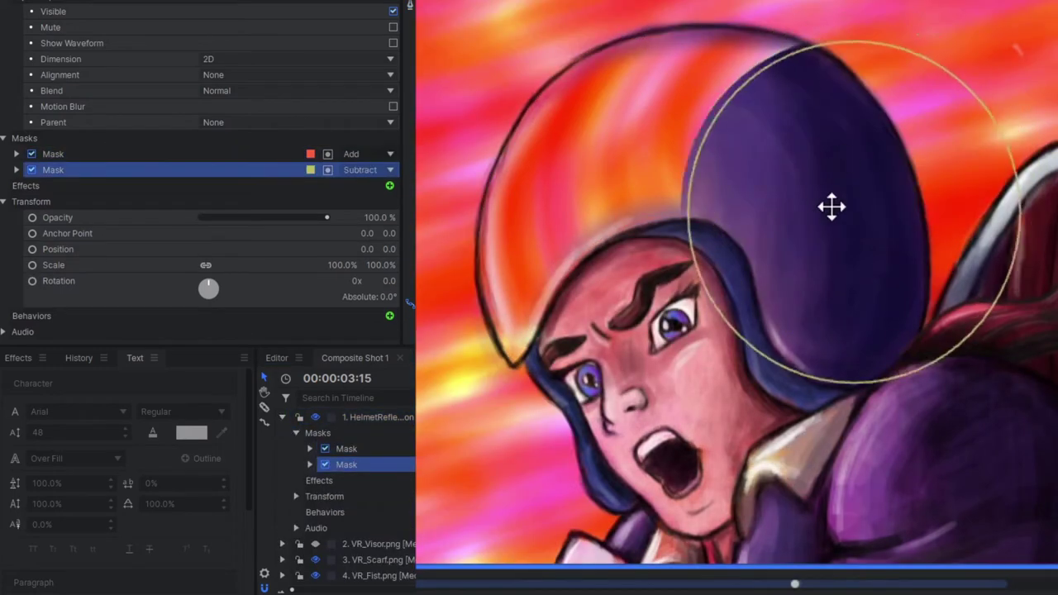
{"action": "left_click_drag", "start_coordinate": [831, 208], "coordinate": [835, 174]}
Step: Blend HelmetReflection in Overlay mode and shift its master hue negatively with Hue, Saturation & Lightness
{"action": "left_click", "coordinate": [345, 417]}
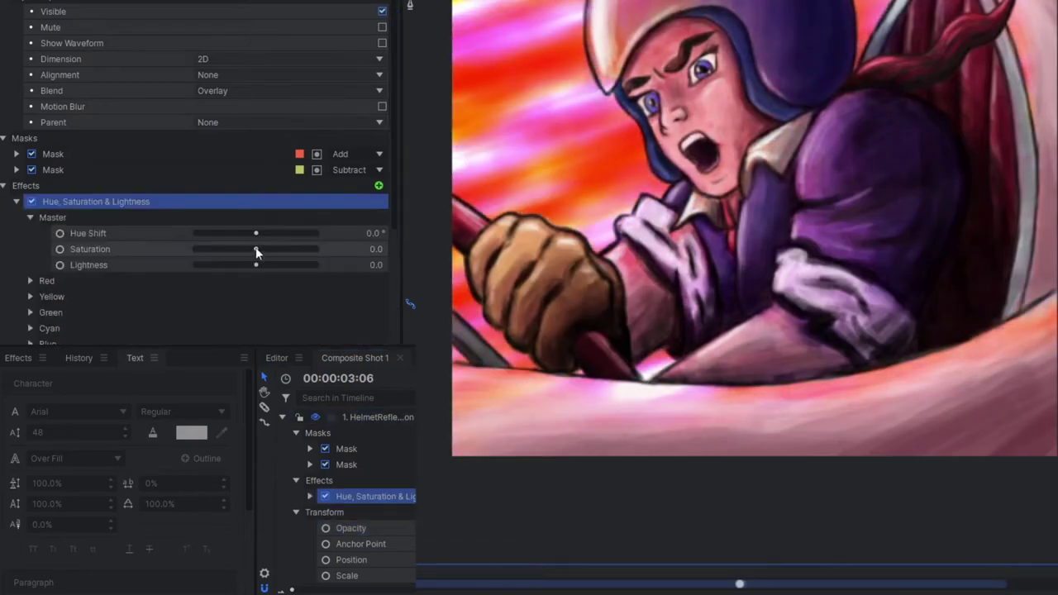
{"action": "left_click_drag", "start_coordinate": [255, 233], "coordinate": [230, 236]}
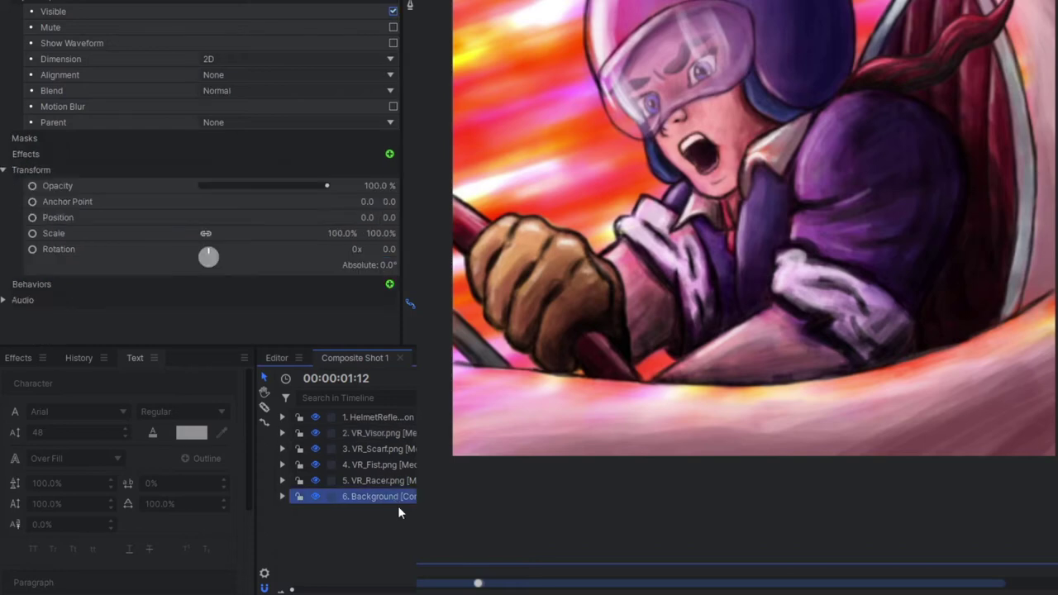
Step: Rename the duplicated Background layer VirsorReflect and place it directly above the VR_Visor layer
{"action": "left_click", "coordinate": [399, 501]}
{"action": "type", "text": "VirsorReflect"}
{"action": "key", "text": "Return"}
{"action": "left_click_drag", "start_coordinate": [372, 496], "coordinate": [394, 439]}
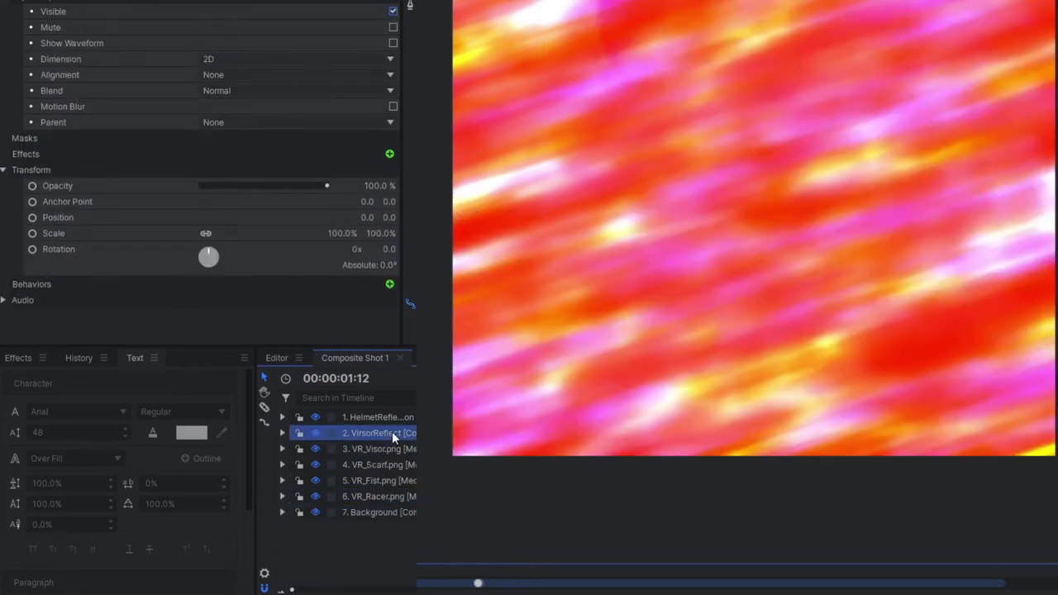
Step: Hide VirsorReflect, trace a closed mask around the visor outline on it, and make the layer visible again
{"action": "left_click", "coordinate": [315, 433]}
{"action": "scroll", "coordinate": [528, 103], "scroll_direction": "up", "scroll_amount": 3}
{"action": "left_click", "coordinate": [521, 115]}
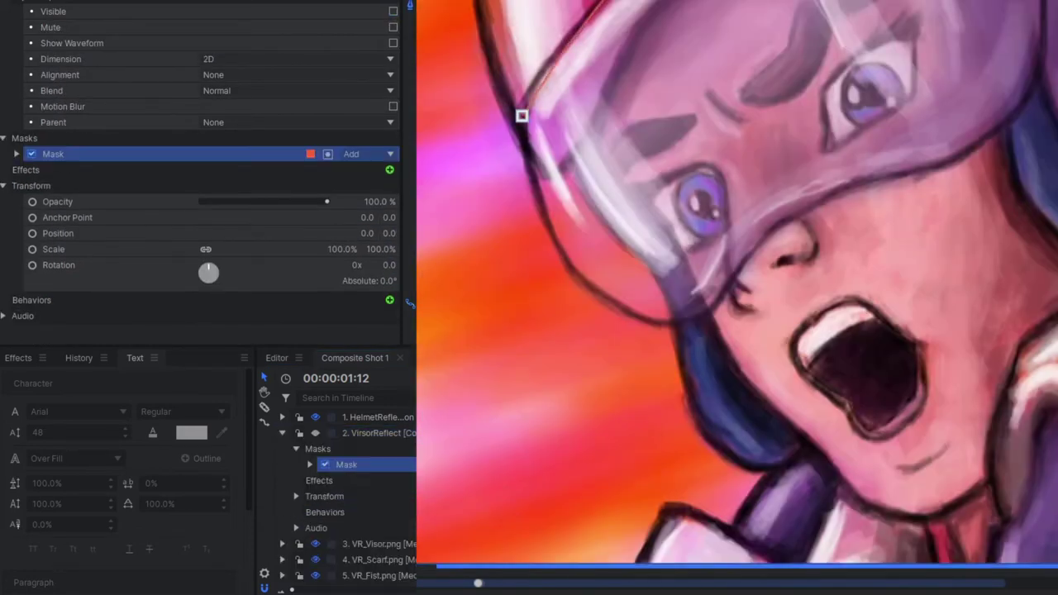
{"action": "scroll", "coordinate": [726, 296], "scroll_direction": "down", "scroll_amount": 2}
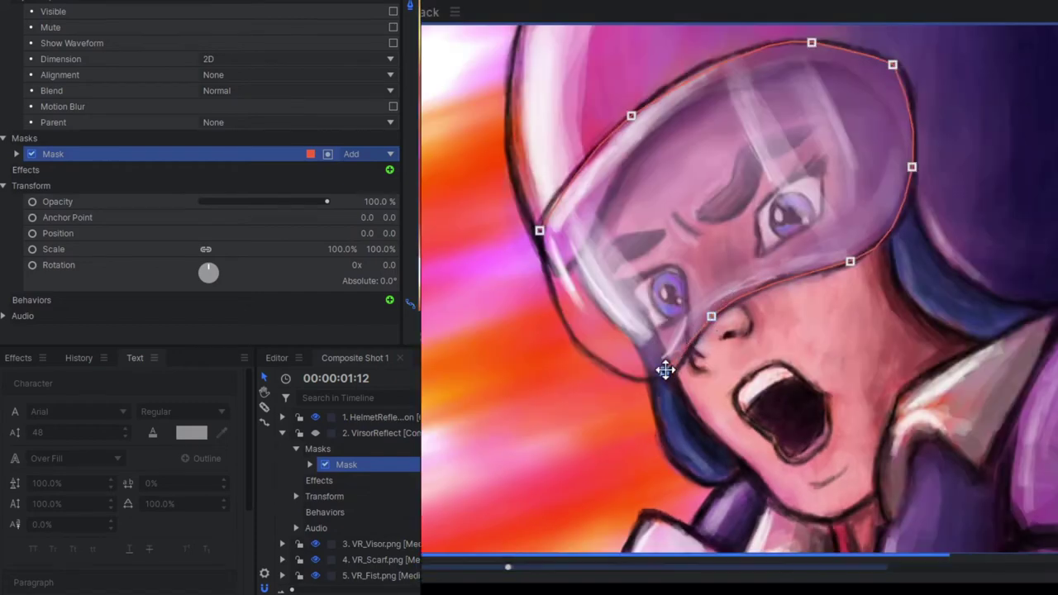
{"action": "left_click", "coordinate": [315, 433]}
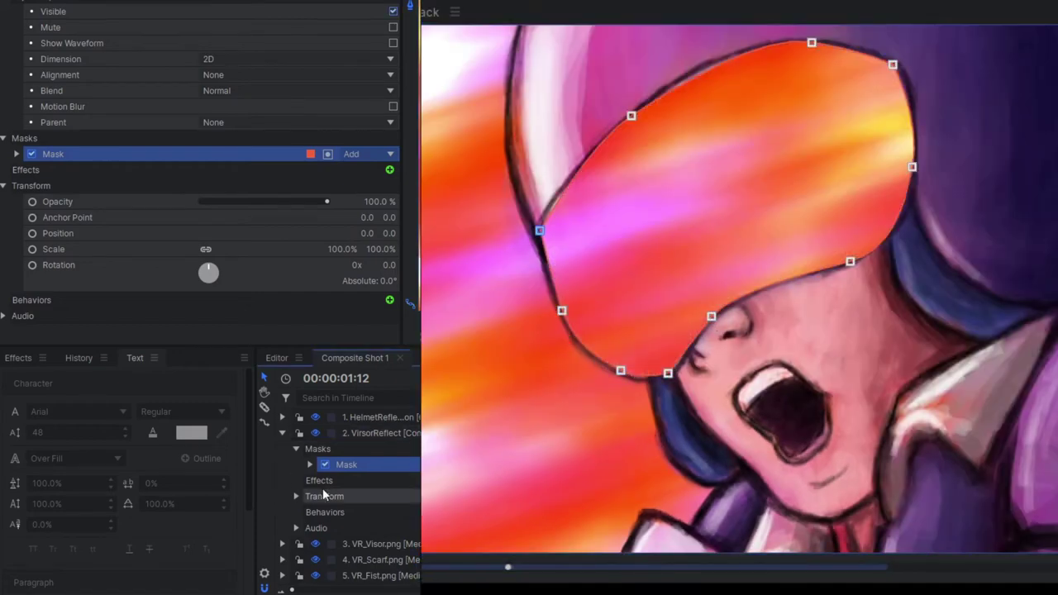
Step: Set the VirsorReflect layer's blend mode to Overlay and its opacity to 67%
{"action": "left_click", "coordinate": [309, 464]}
{"action": "left_click", "coordinate": [324, 480]}
{"action": "left_click", "coordinate": [382, 496]}
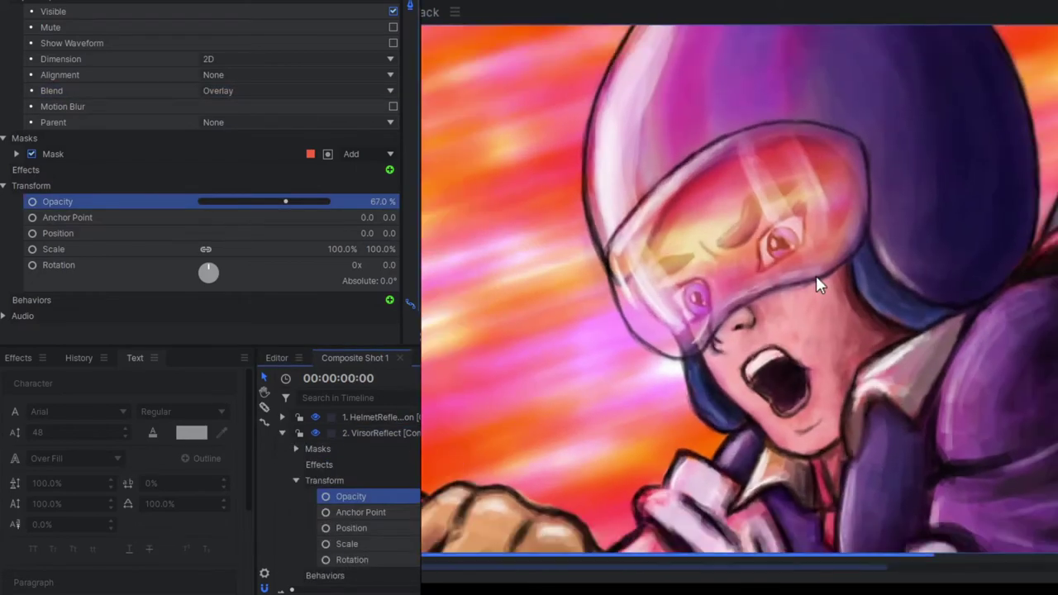
Step: Darken VirsorReflect's midtones with Curves, and recolor it with a -118.8° hue shift and 16 lightness, previewing the result
{"action": "left_click", "coordinate": [76, 170]}
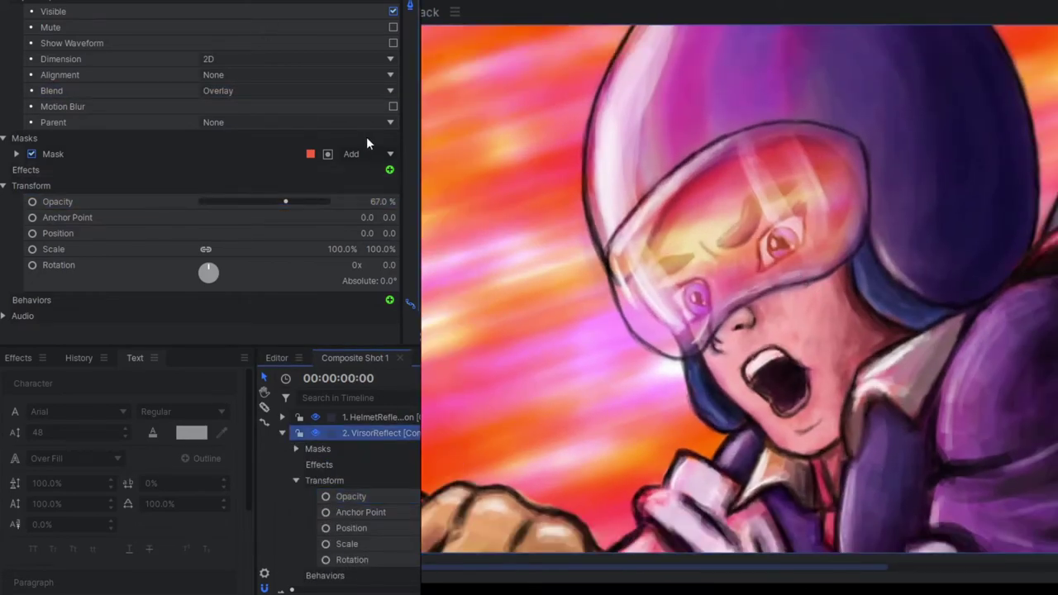
{"action": "left_click_drag", "start_coordinate": [288, 272], "coordinate": [288, 317]}
{"action": "left_click_drag", "start_coordinate": [256, 183], "coordinate": [263, 214]}
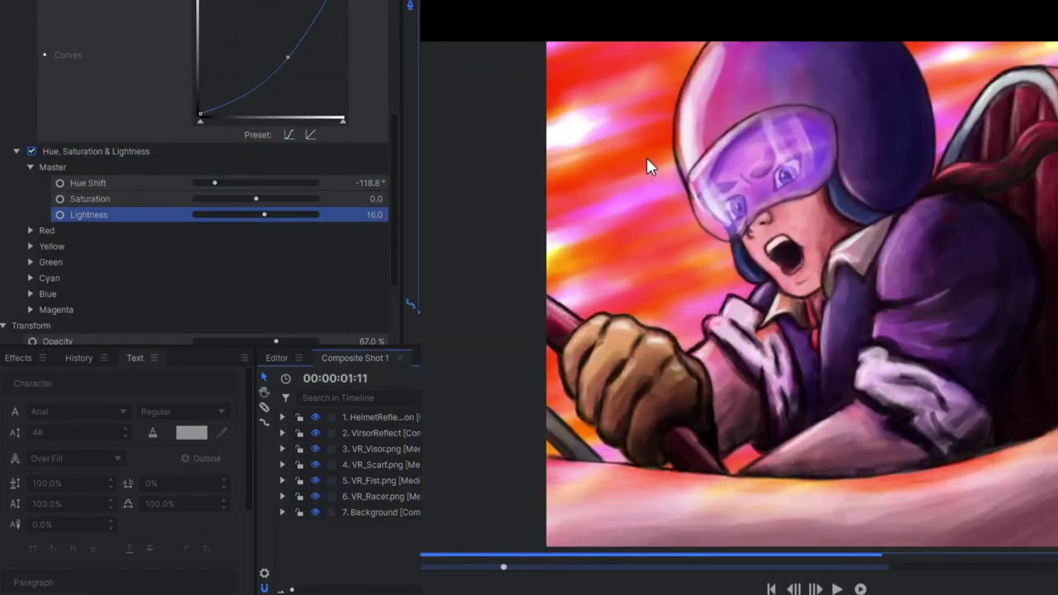
{"action": "key", "text": "space"}
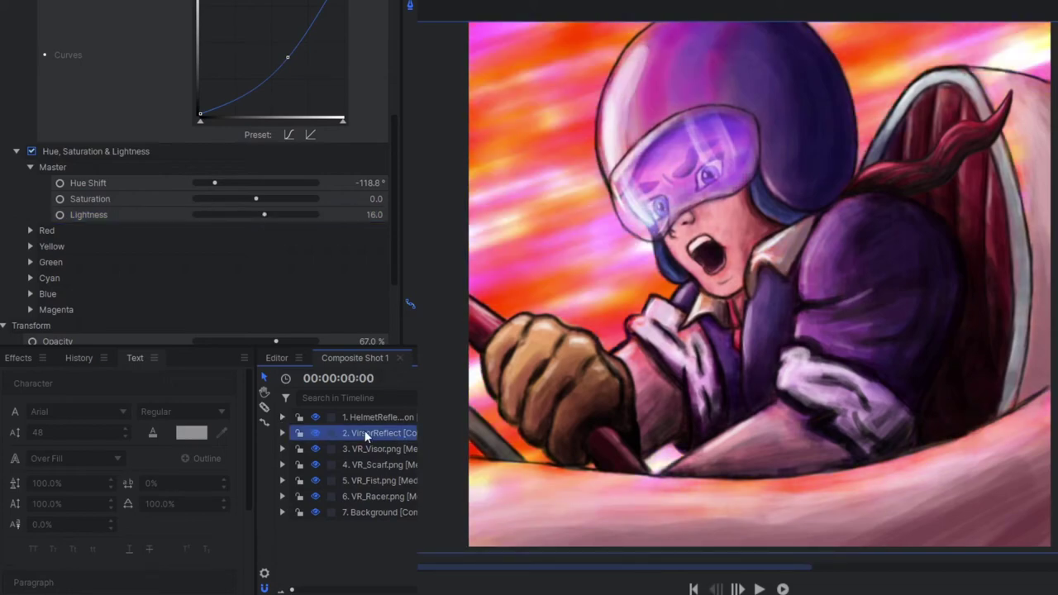
Step: Duplicate VirsorReflect, place the copy at the top of the layer stack, and lower the copy's opacity
{"action": "key", "text": "ctrl+d"}
{"action": "left_click", "coordinate": [313, 418]}
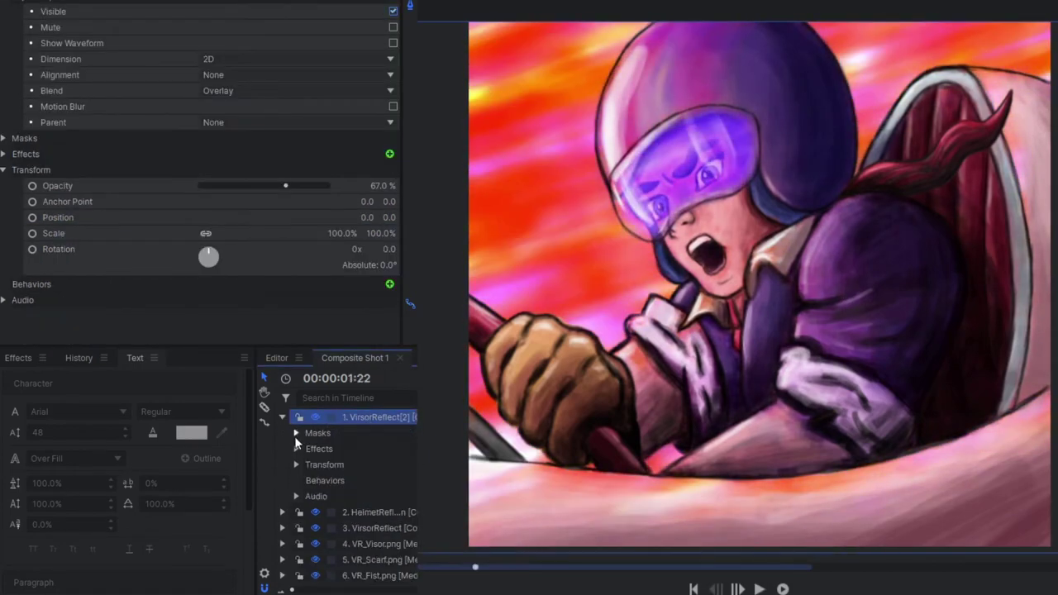
{"action": "left_click", "coordinate": [351, 412]}
{"action": "left_click_drag", "start_coordinate": [285, 185], "coordinate": [223, 185]}
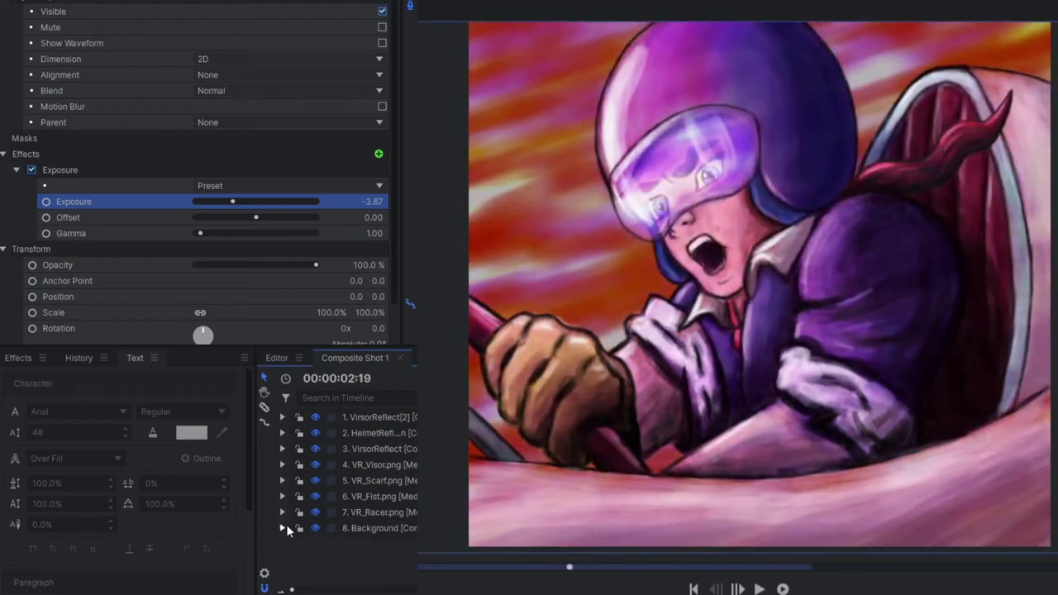
Step: Adjust the VR_Racer layer's tones with an RGB Curves effect and compare it with the effect toggled
{"action": "left_click", "coordinate": [397, 464]}
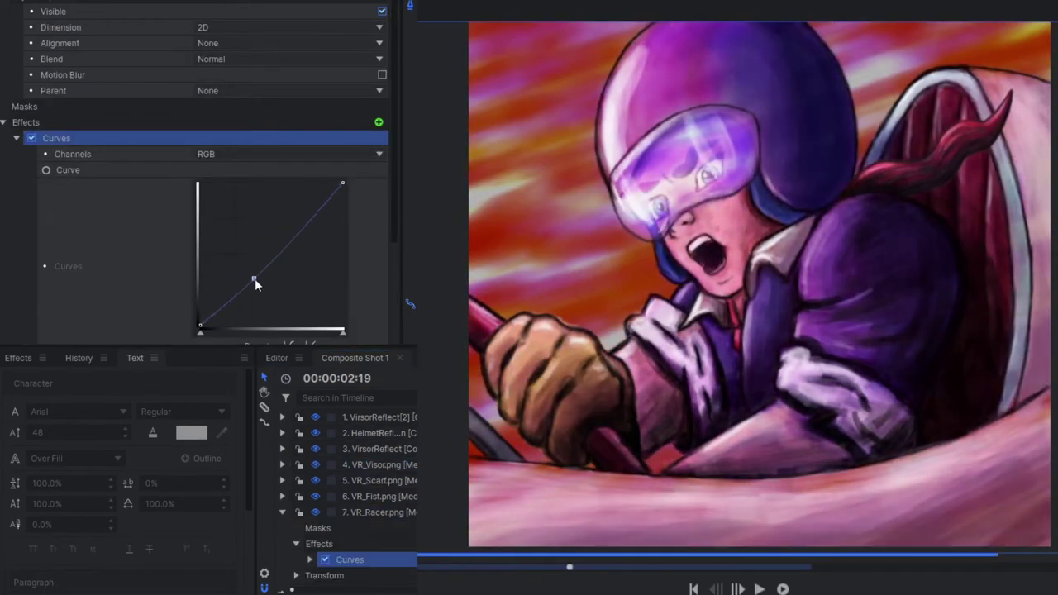
{"action": "left_click_drag", "start_coordinate": [254, 279], "coordinate": [232, 282]}
{"action": "left_click", "coordinate": [32, 139]}
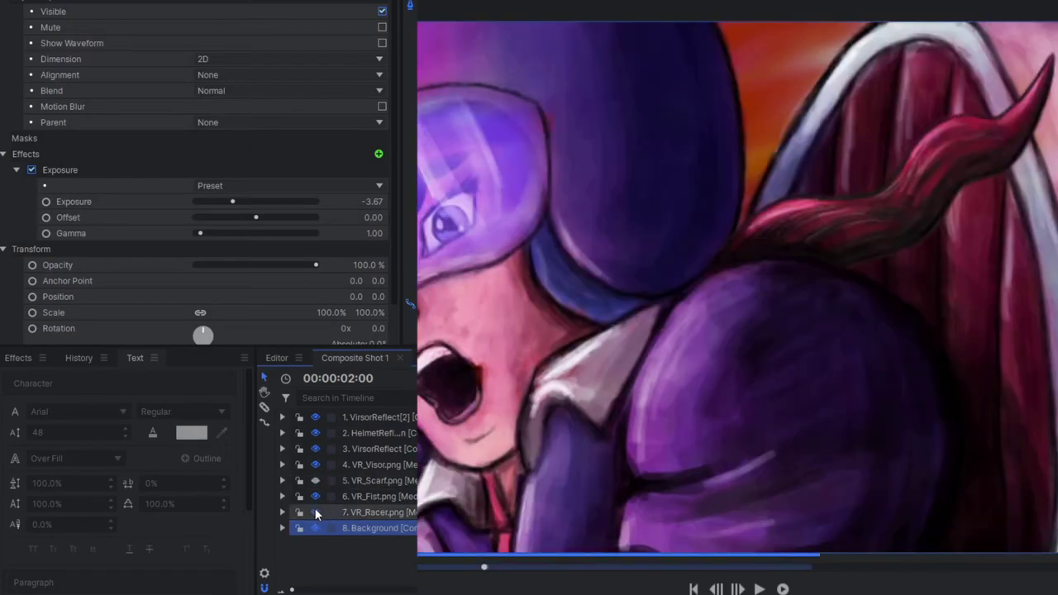
Step: Apply a Waves effect to the VR_Scarf layer, set its phase speed to 5, and preview the motion
{"action": "left_click", "coordinate": [314, 510]}
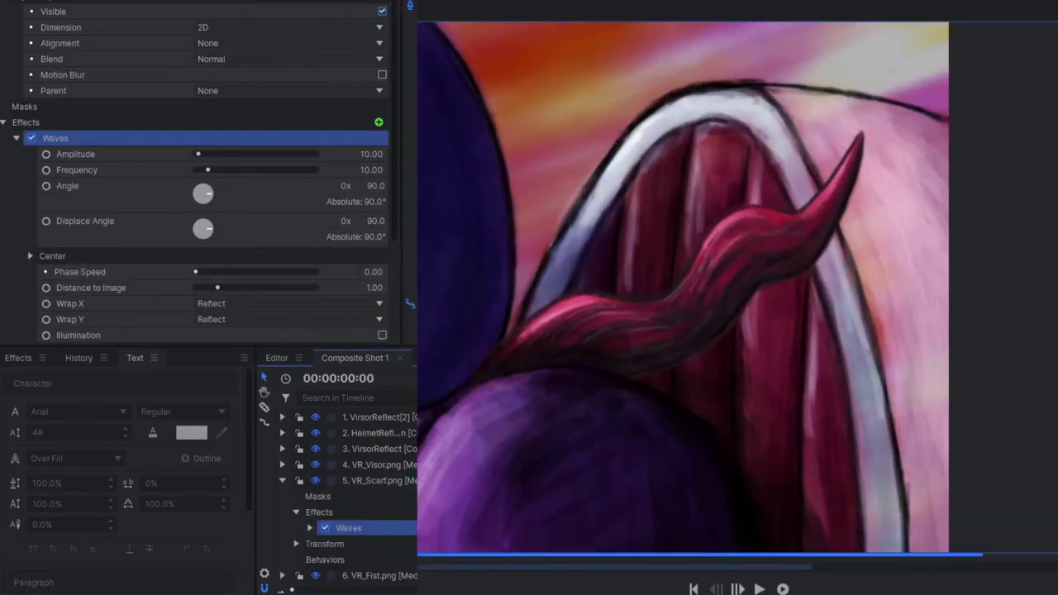
{"action": "left_click", "coordinate": [85, 220]}
{"action": "left_click_drag", "start_coordinate": [203, 194], "coordinate": [211, 184]}
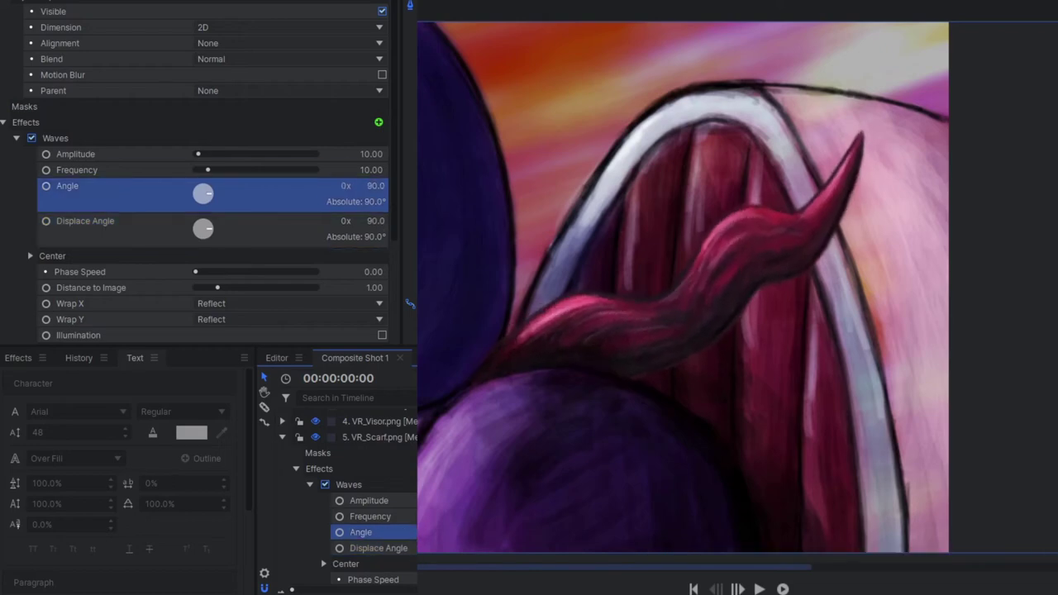
{"action": "left_click", "coordinate": [77, 169]}
{"action": "scroll", "coordinate": [347, 495], "scroll_direction": "down", "scroll_amount": 2}
{"action": "left_click_drag", "start_coordinate": [195, 271], "coordinate": [315, 271]}
{"action": "key", "text": "space"}
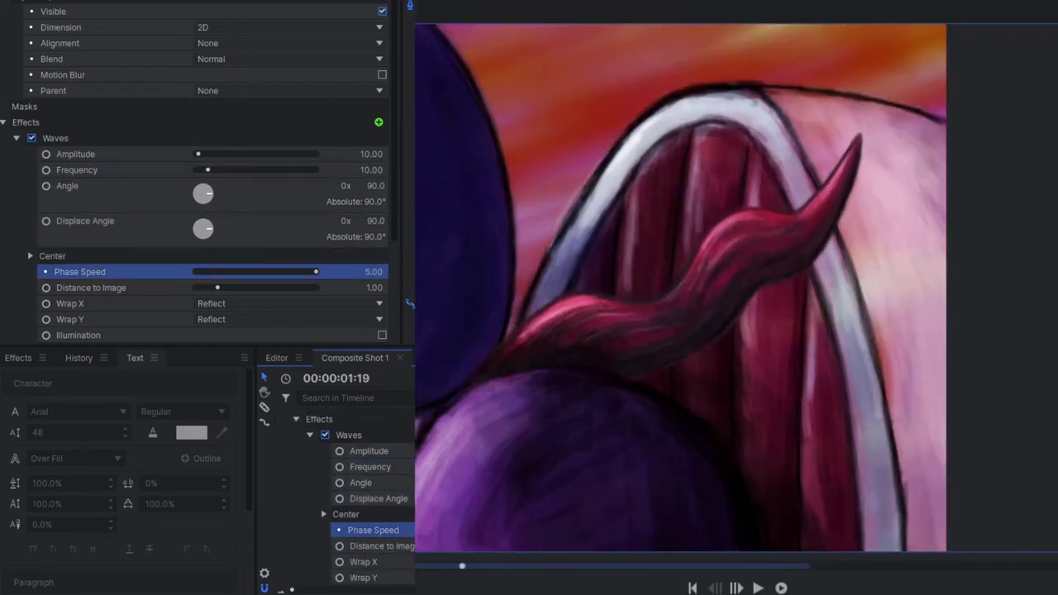
Step: Set the scarf's Waves amplitude to 54, frequency to 5 and displace angle to 217°
{"action": "key", "text": "Down"}
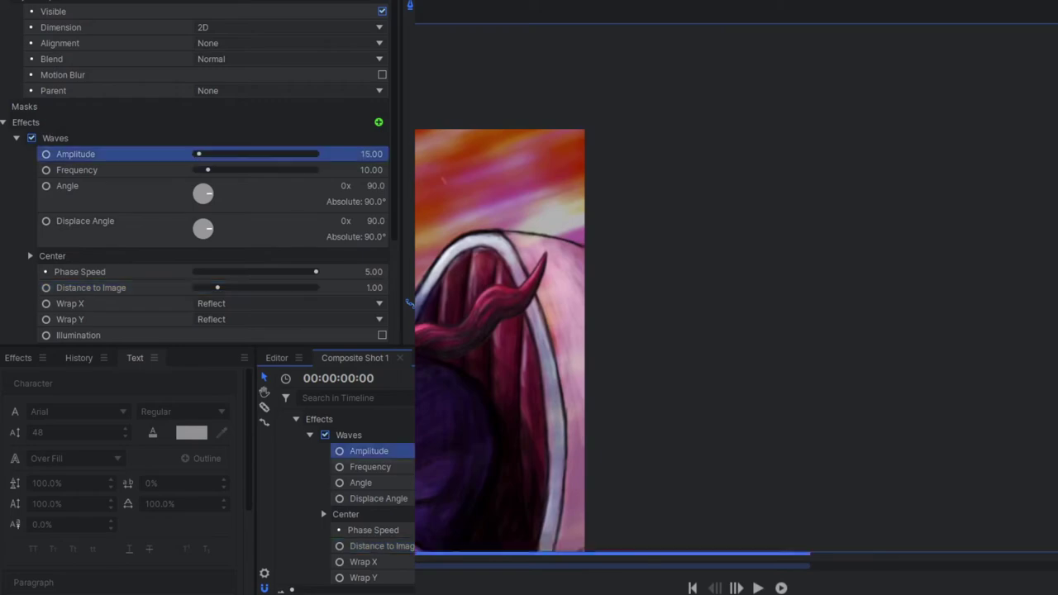
{"action": "key", "text": "Down"}
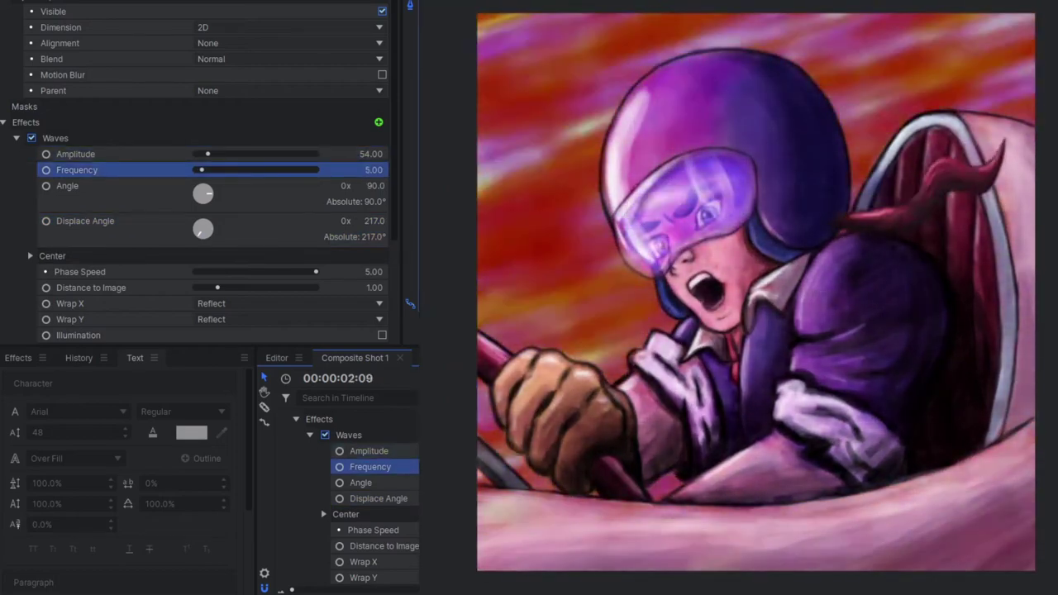
{"action": "left_click", "coordinate": [297, 419]}
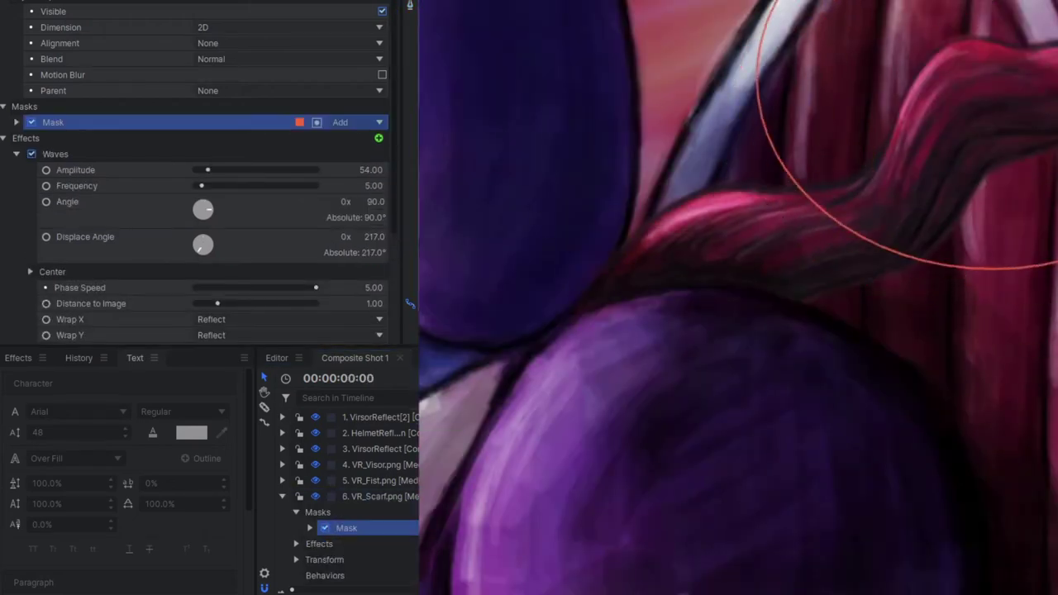
Step: Add an elliptical mask around the scarf's base near the shoulder on the waving VR_Scarf layer
{"action": "left_click", "coordinate": [309, 527]}
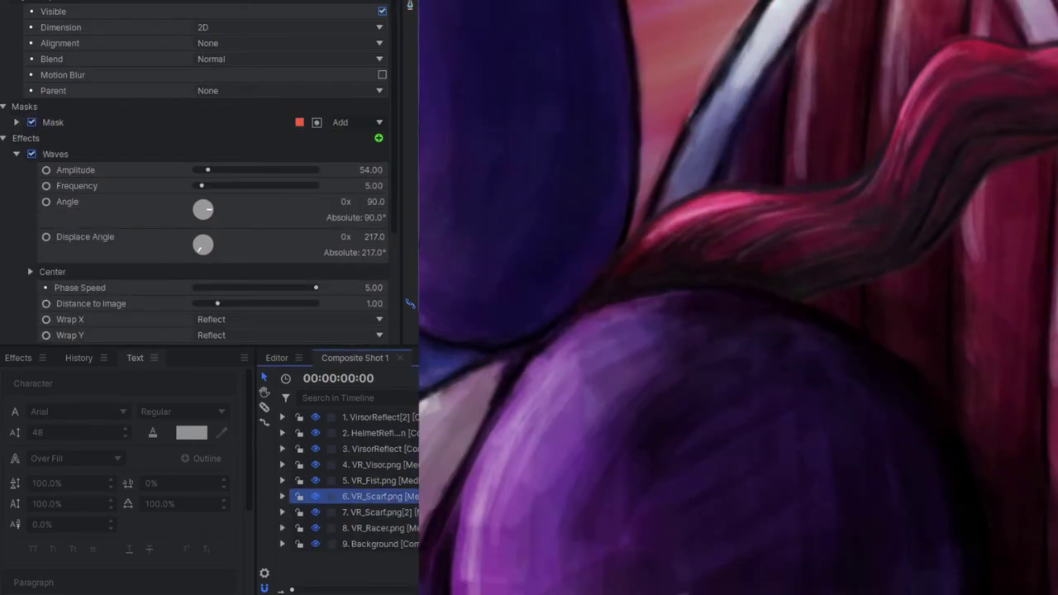
{"action": "left_click_drag", "start_coordinate": [590, 132], "coordinate": [856, 411]}
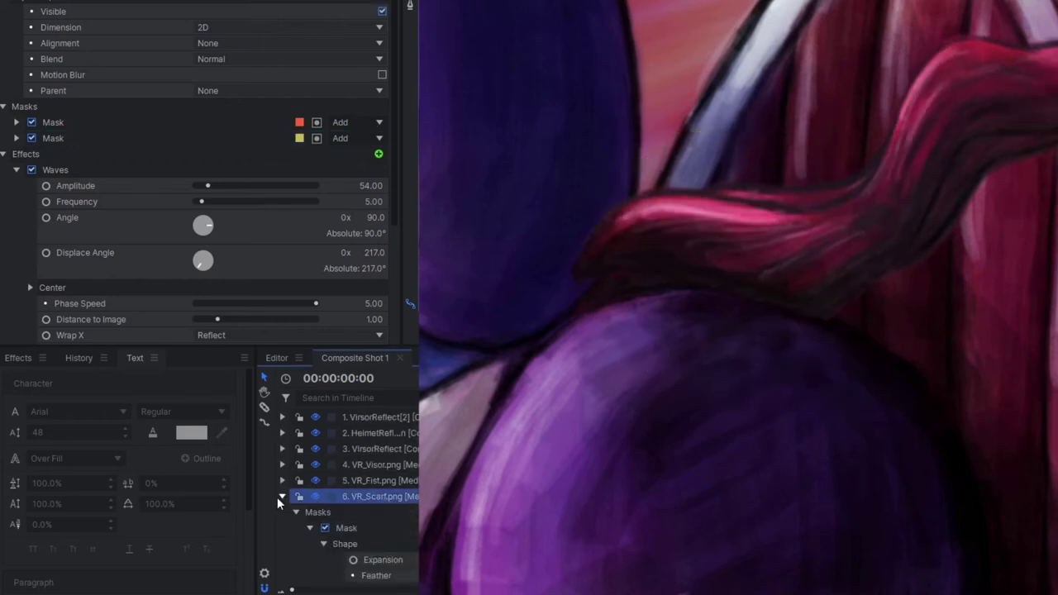
{"action": "left_click_drag", "start_coordinate": [595, 178], "coordinate": [951, 388]}
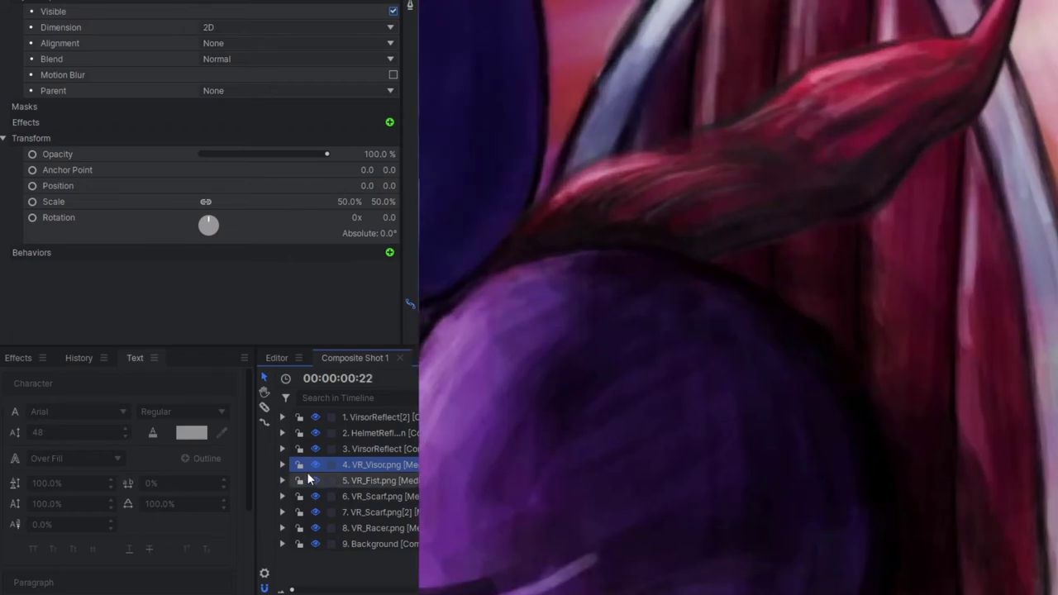
Step: Test a vertical shift of the VR_Fist layer, revert it, and set the layer's rotation to 4° at the first frame
{"action": "left_click", "coordinate": [284, 464]}
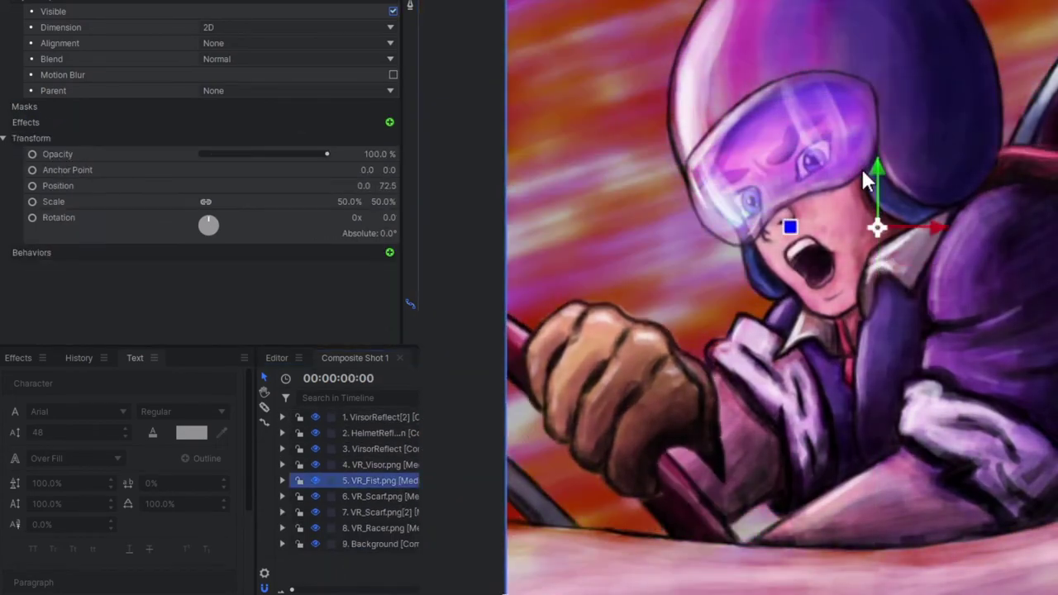
{"action": "key", "text": "ctrl+z"}
{"action": "key", "text": "ctrl+z"}
{"action": "key", "text": "ctrl+z"}
{"action": "key", "text": "ctrl+z"}
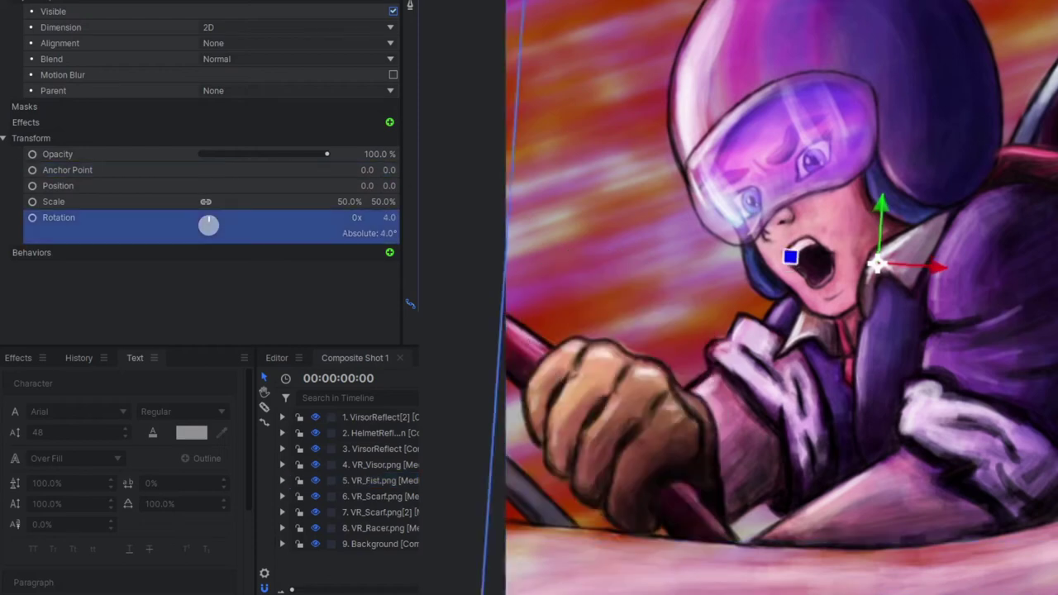
{"action": "key", "text": "ctrl+y"}
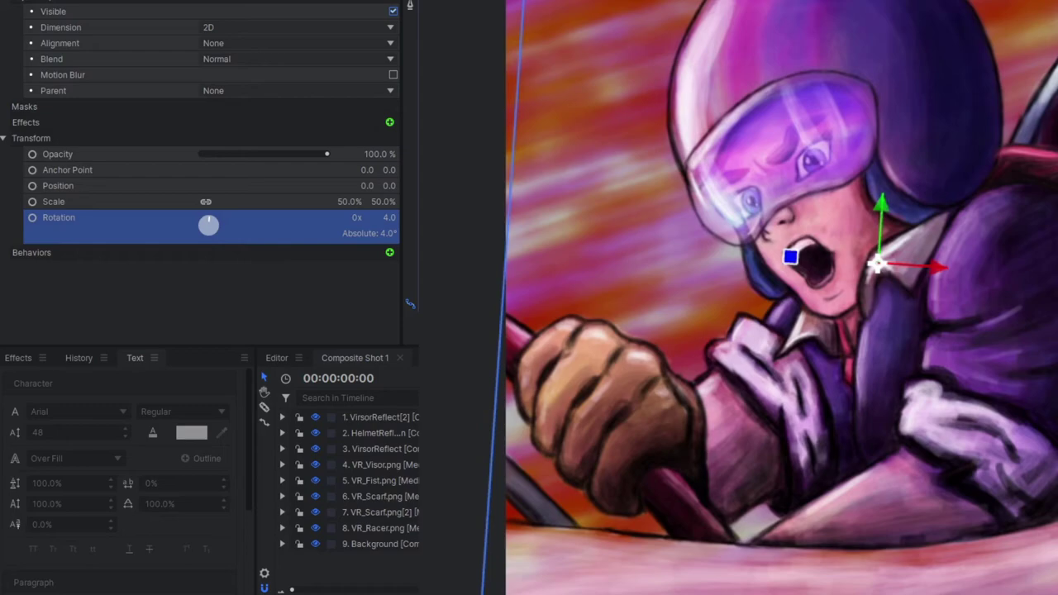
Step: Animate the VR_Fist layer's rotation with keyframes starting at 4° on frame 00:00:00:00, and preview the steering motion
{"action": "left_click", "coordinate": [296, 527]}
{"action": "scroll", "coordinate": [321, 501], "scroll_direction": "down", "scroll_amount": 2}
{"action": "key", "text": "space"}
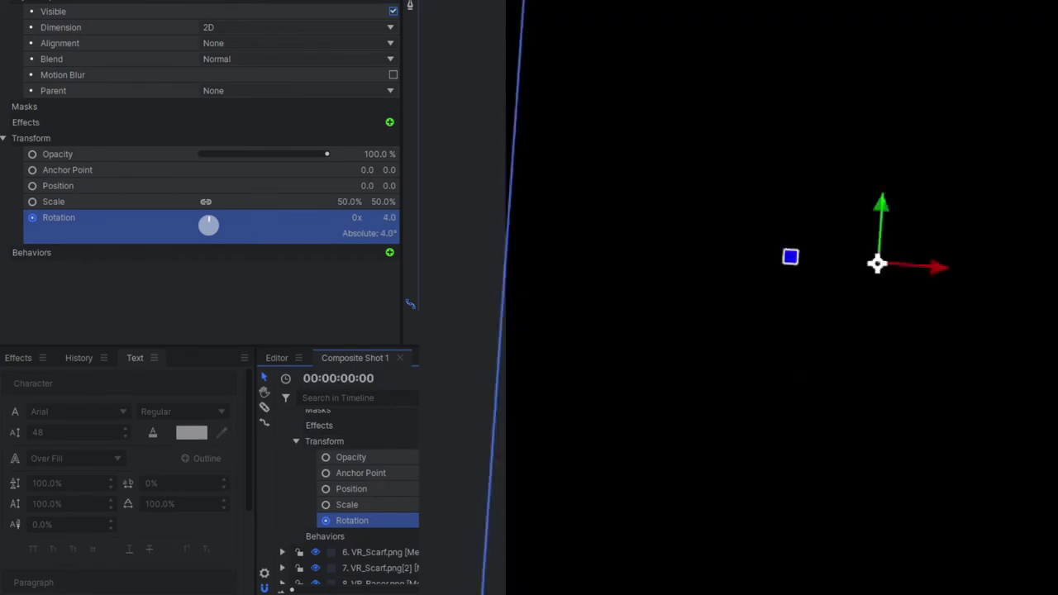
{"action": "key", "text": "space"}
Step: Mask a new white plane into a thin highlight along the steering handle, name it SteeringReflection and place it beneath VR_Fist
{"action": "left_click", "coordinate": [335, 499]}
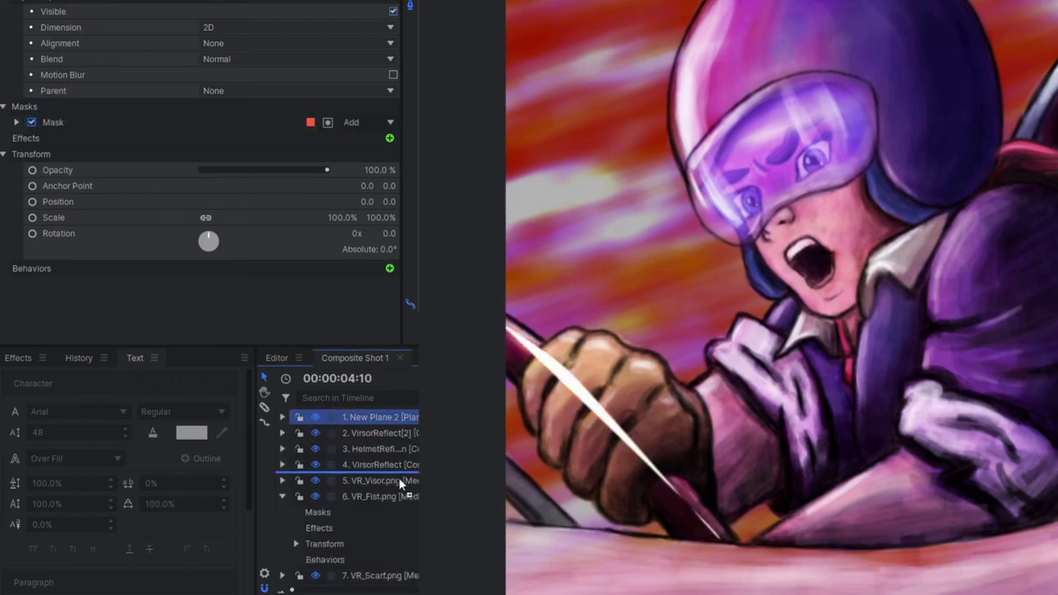
{"action": "left_click_drag", "start_coordinate": [398, 478], "coordinate": [335, 476]}
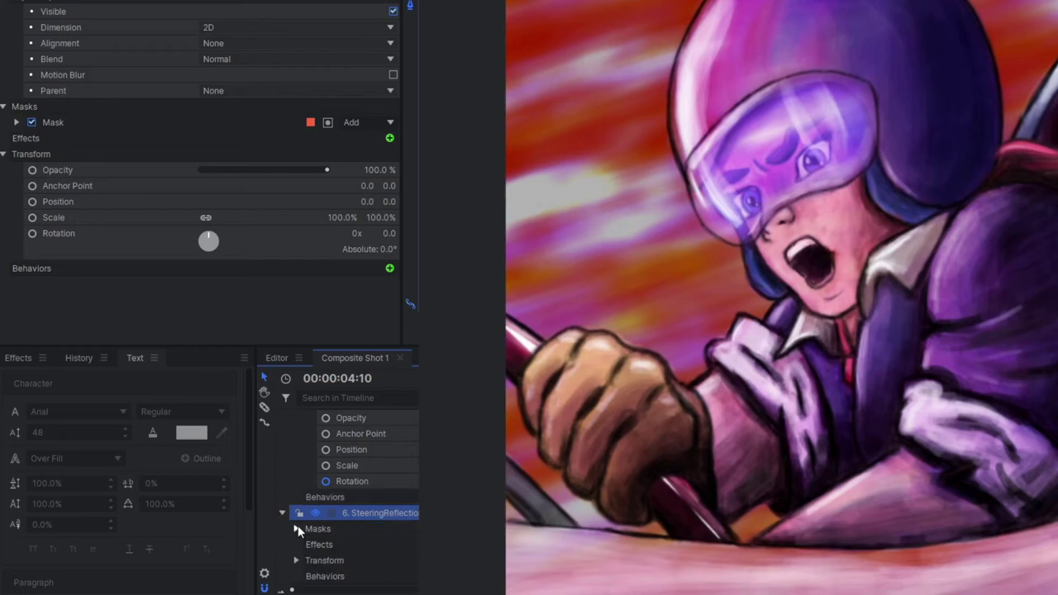
{"action": "left_click", "coordinate": [694, 514]}
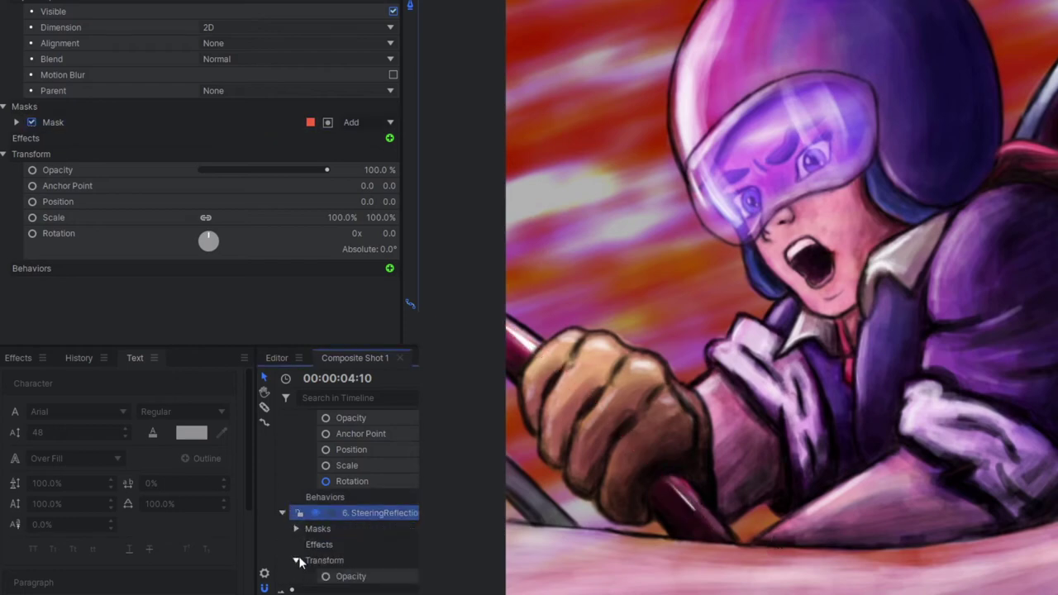
Step: Animate the SteeringReflection layer's position with keyframes from 0, 0 at the first frame so the highlight follows the moving handle
{"action": "key", "text": "space"}
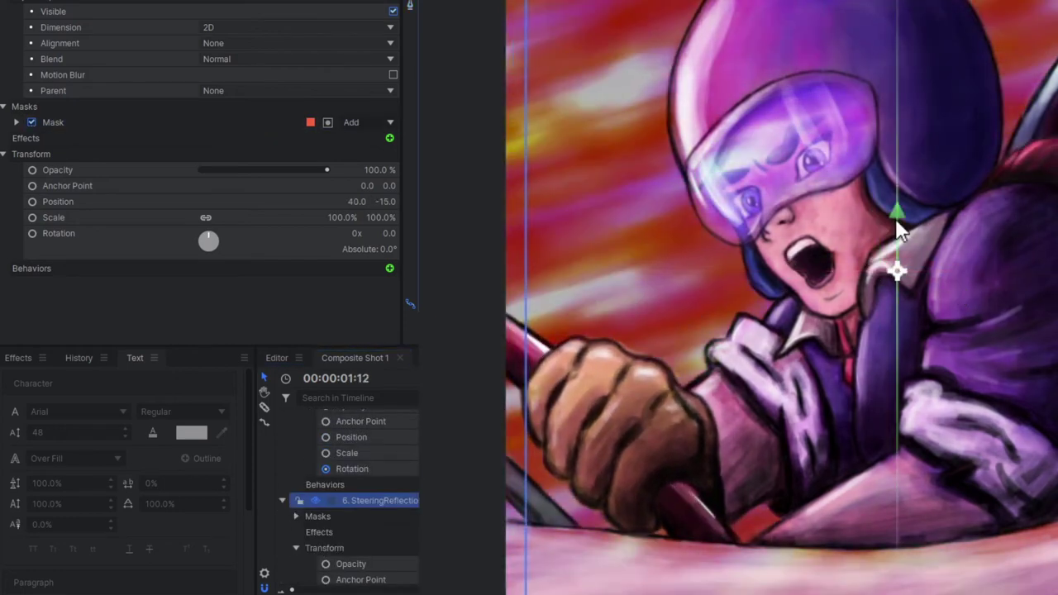
{"action": "left_click_drag", "start_coordinate": [901, 231], "coordinate": [881, 234]}
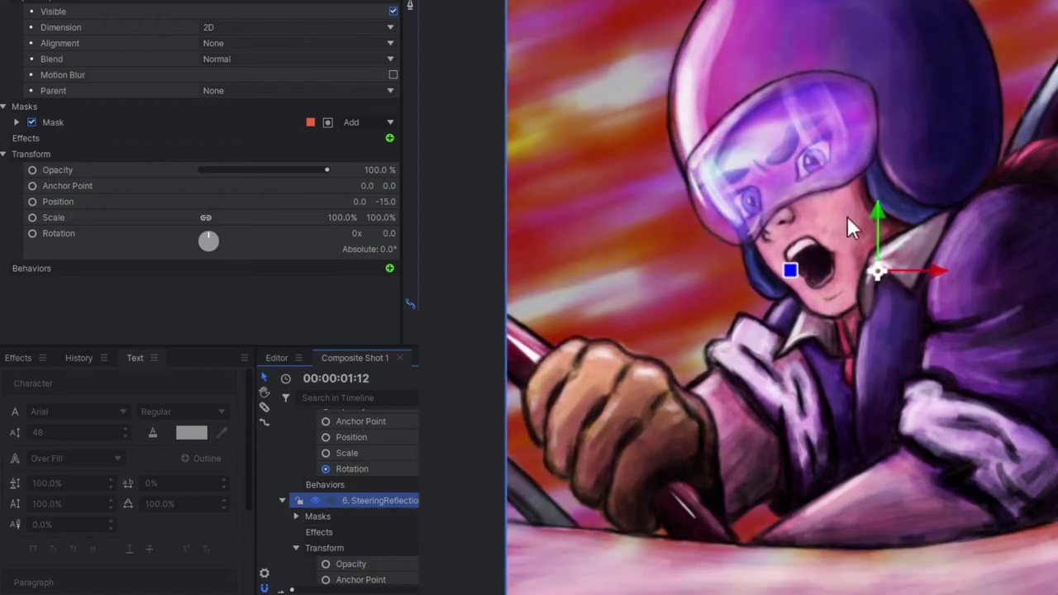
{"action": "scroll", "coordinate": [355, 495], "scroll_direction": "down", "scroll_amount": 2}
{"action": "left_click", "coordinate": [351, 509]}
{"action": "key", "text": "Home"}
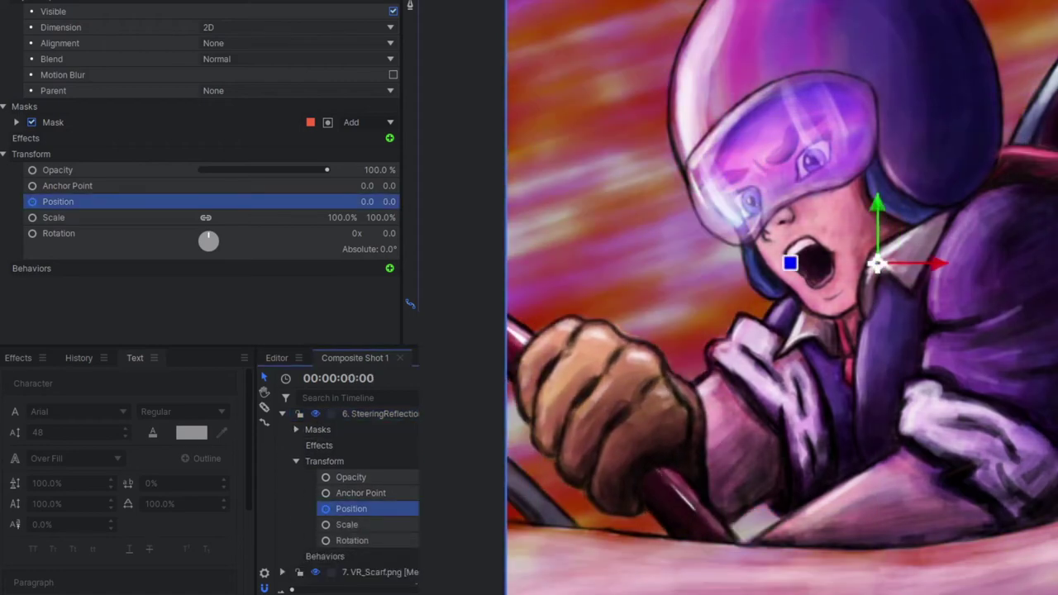
{"action": "scroll", "coordinate": [350, 495], "scroll_direction": "up", "scroll_amount": 2}
{"action": "key", "text": "Escape"}
{"action": "left_click", "coordinate": [351, 557]}
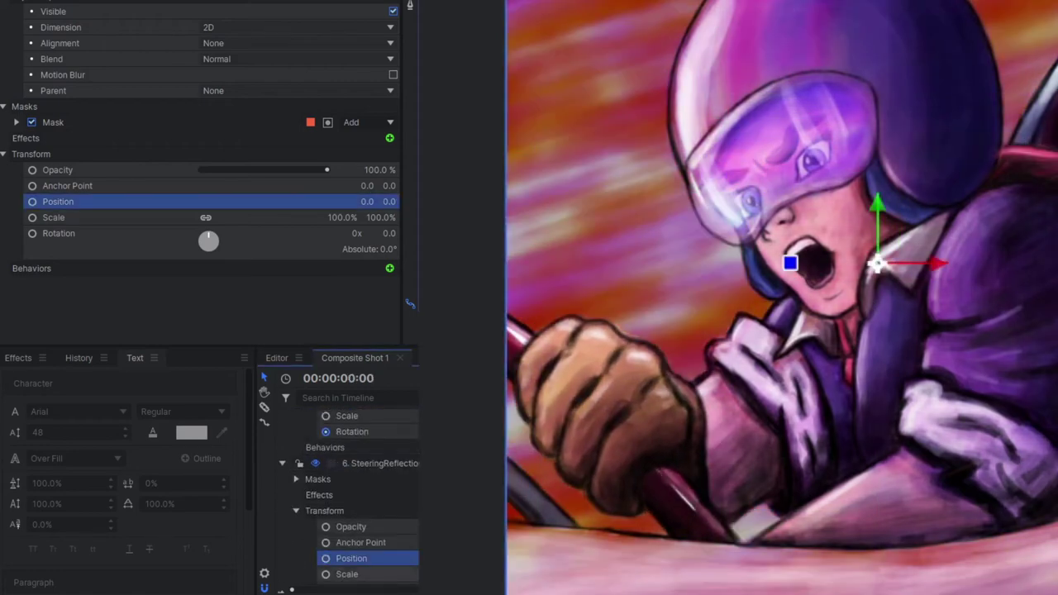
{"action": "key", "text": "space"}
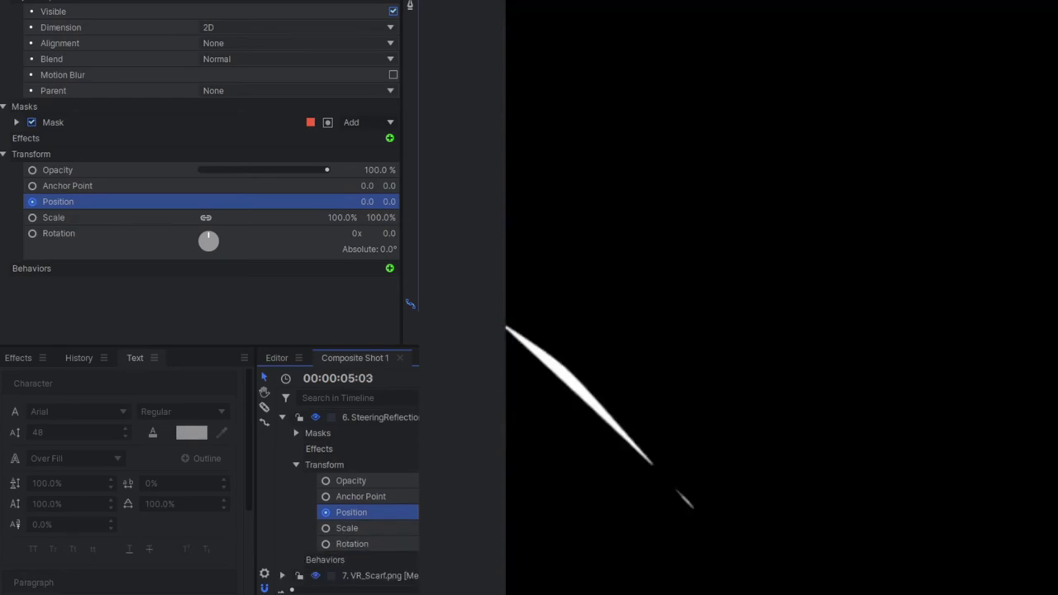
{"action": "key", "text": "Home"}
{"action": "left_click", "coordinate": [282, 418]}
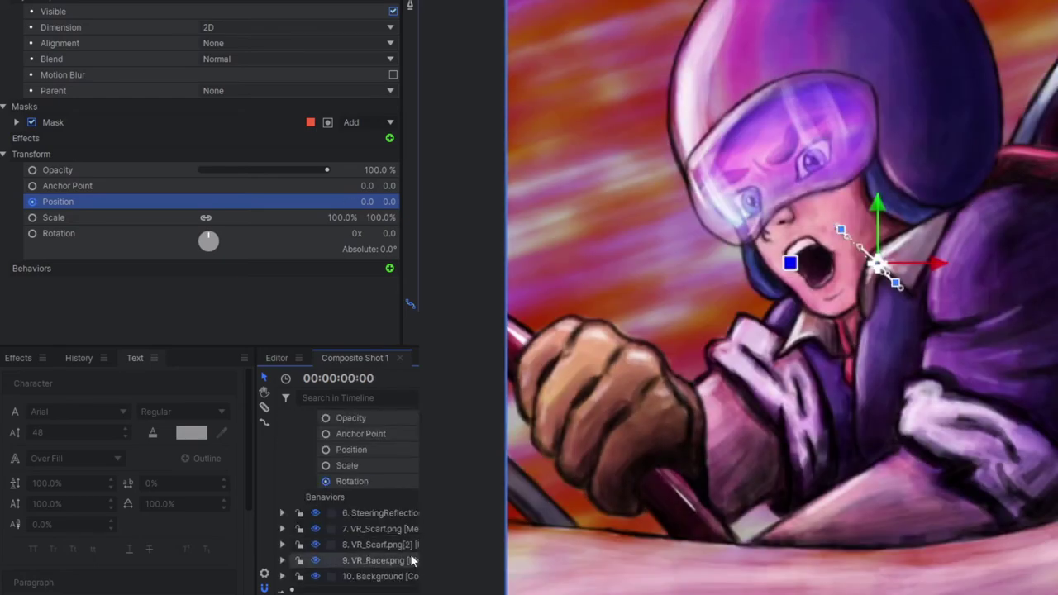
Step: Cut the grey bar below the fist out of VR_Racer with a Subtract mask and isolate it on a duplicate layer named SteeringBar
{"action": "left_click", "coordinate": [380, 544]}
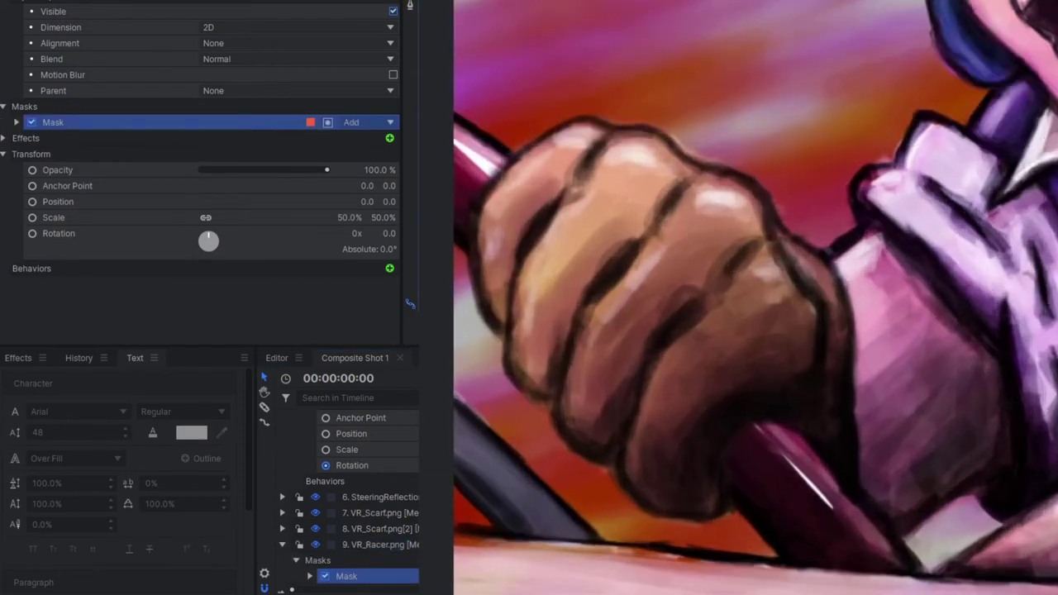
{"action": "left_click", "coordinate": [442, 368]}
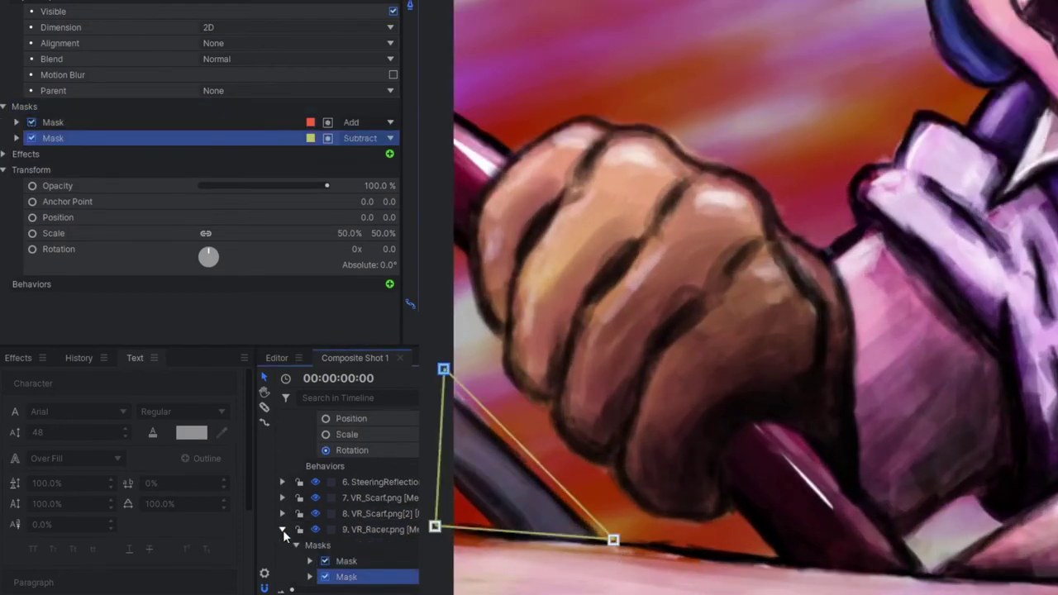
{"action": "left_click", "coordinate": [282, 529]}
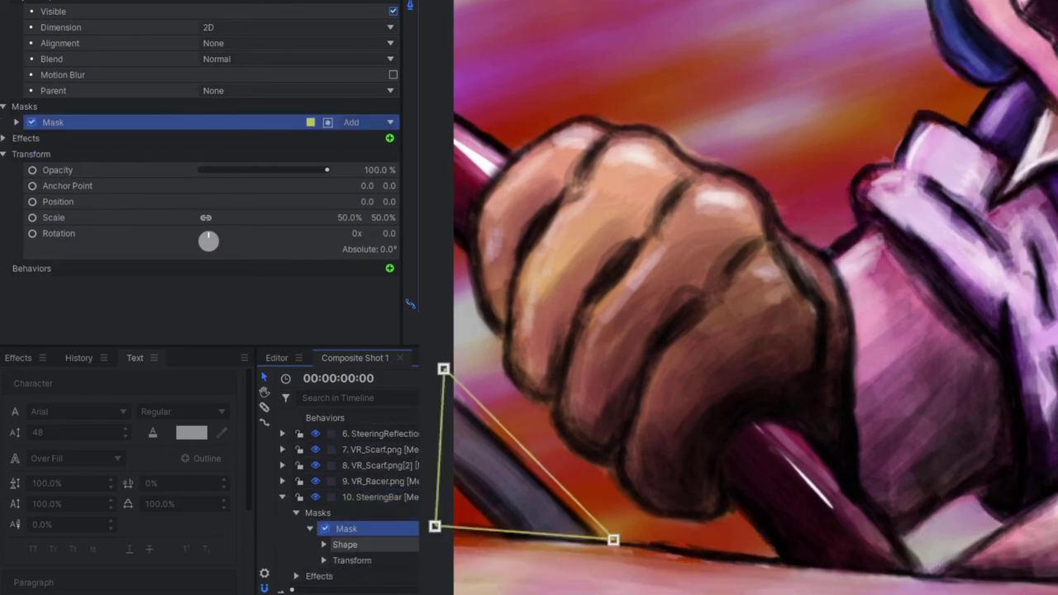
{"action": "left_click", "coordinate": [324, 560]}
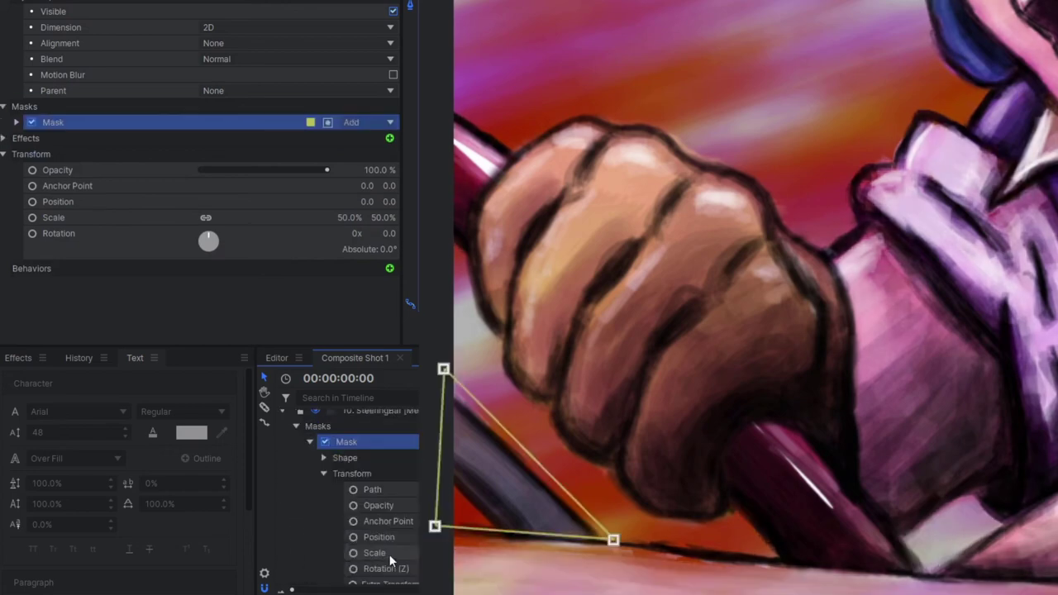
{"action": "left_click", "coordinate": [338, 475]}
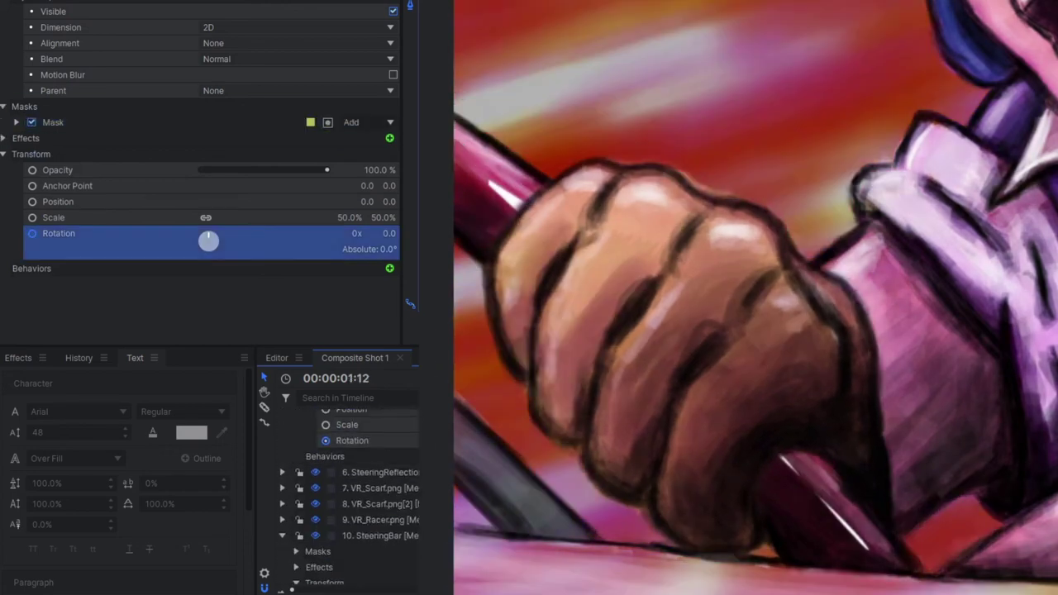
Step: Try rotating the SteeringBar layer at 00:00:01:12, and adjust its anchor point values
{"action": "scroll", "coordinate": [347, 496], "scroll_direction": "down", "scroll_amount": 2}
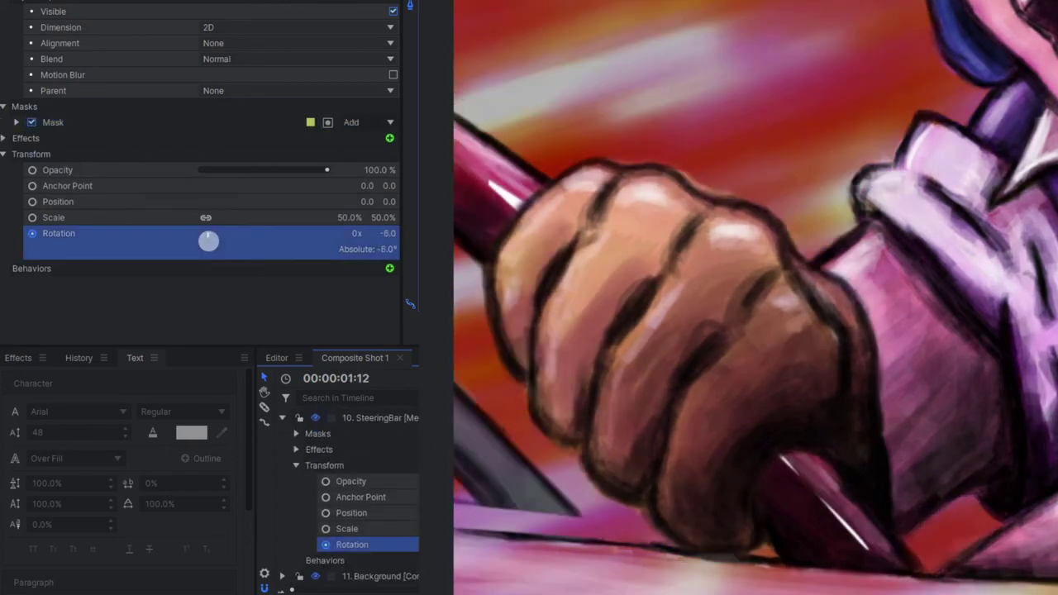
{"action": "left_click", "coordinate": [361, 497]}
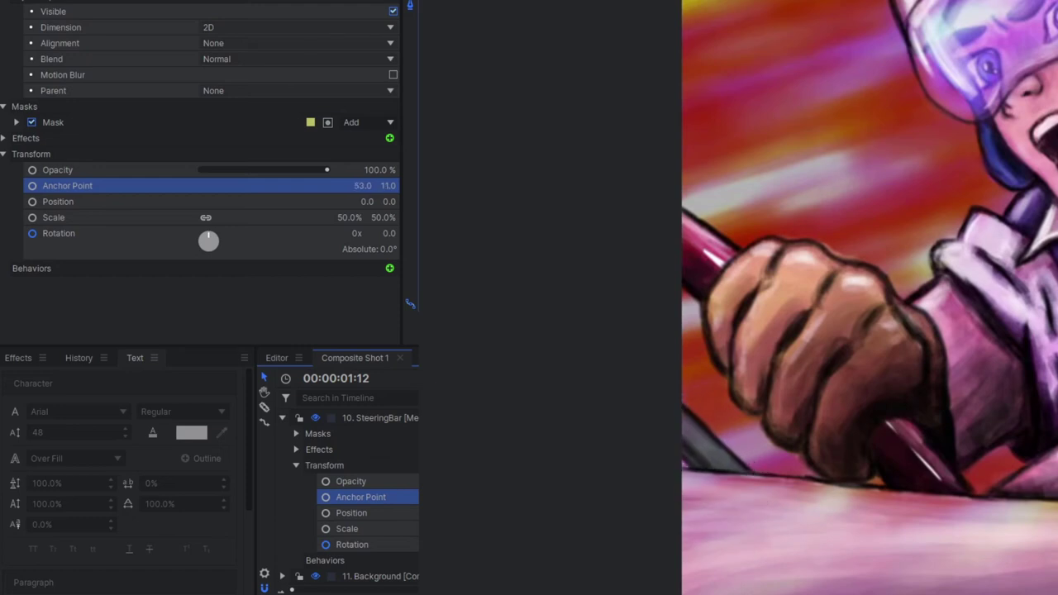
{"action": "left_click_drag", "start_coordinate": [388, 233], "coordinate": [391, 233]}
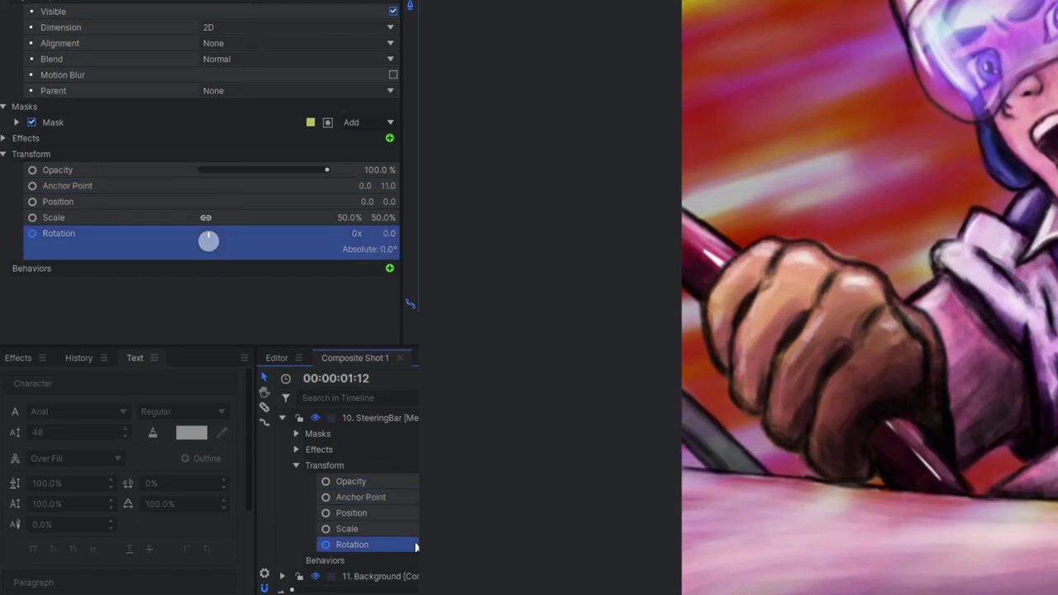
{"action": "left_click", "coordinate": [53, 217]}
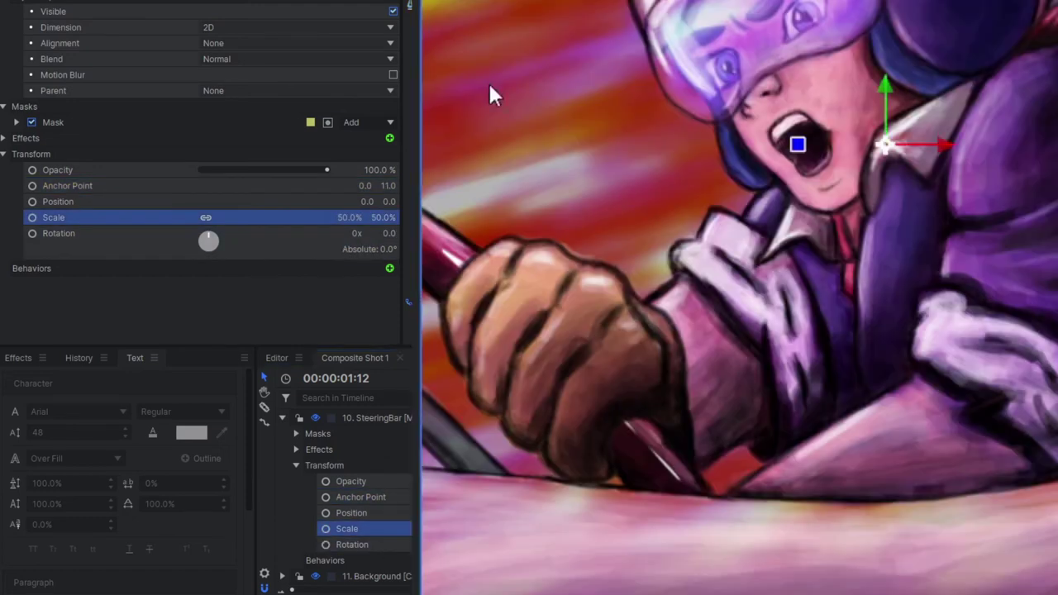
Step: Move the SteeringBar anchor point to -1304, -1037 near the bar's base, scale the layer to 60% and position it at -660, -518
{"action": "left_click", "coordinate": [884, 93]}
{"action": "left_click_drag", "start_coordinate": [885, 145], "coordinate": [714, 347]}
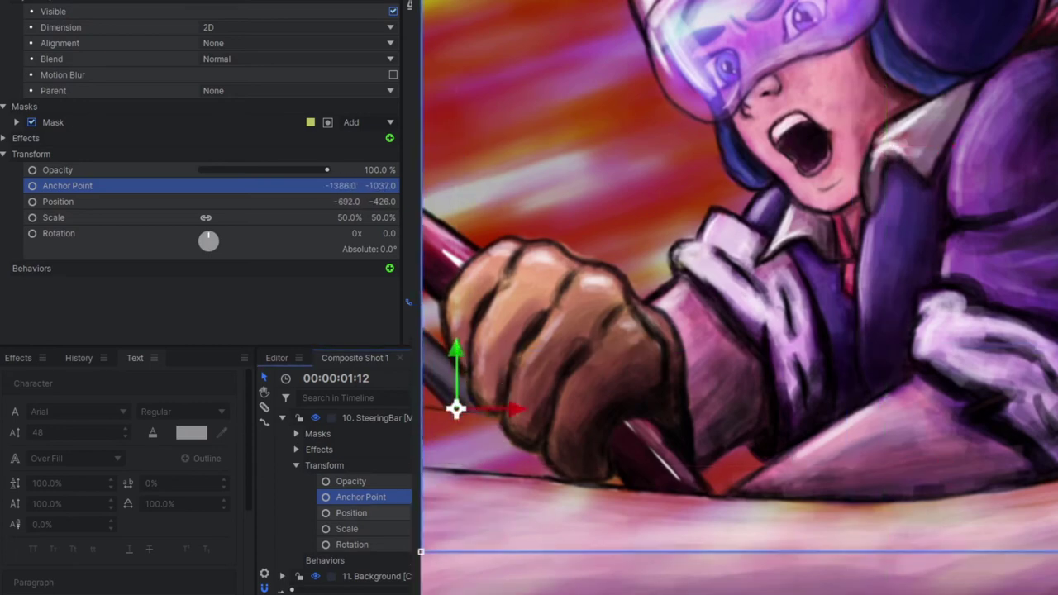
{"action": "left_click", "coordinate": [473, 406]}
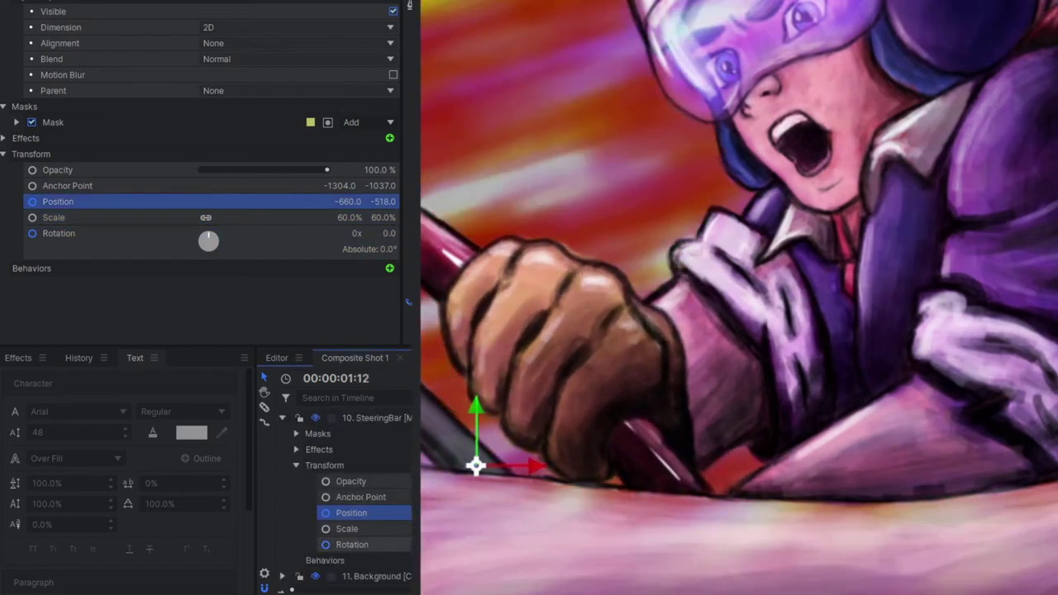
{"action": "left_click_drag", "start_coordinate": [484, 414], "coordinate": [483, 423]}
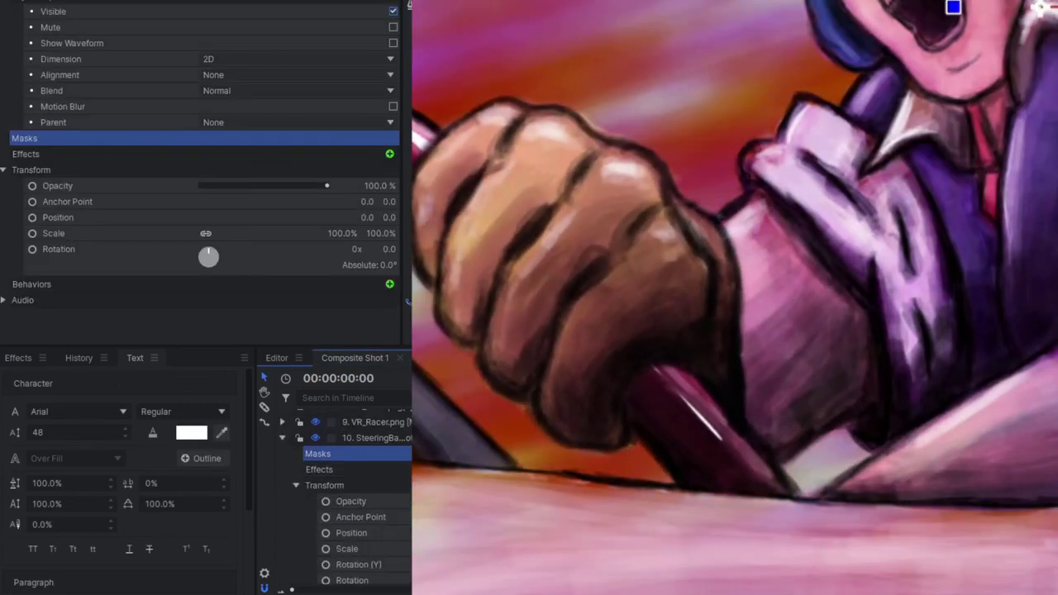
Step: Mask the SteeringBar composite shot along the cockpit rim so only the bar area above it shows, and play the full animation
{"action": "left_click", "coordinate": [557, 475]}
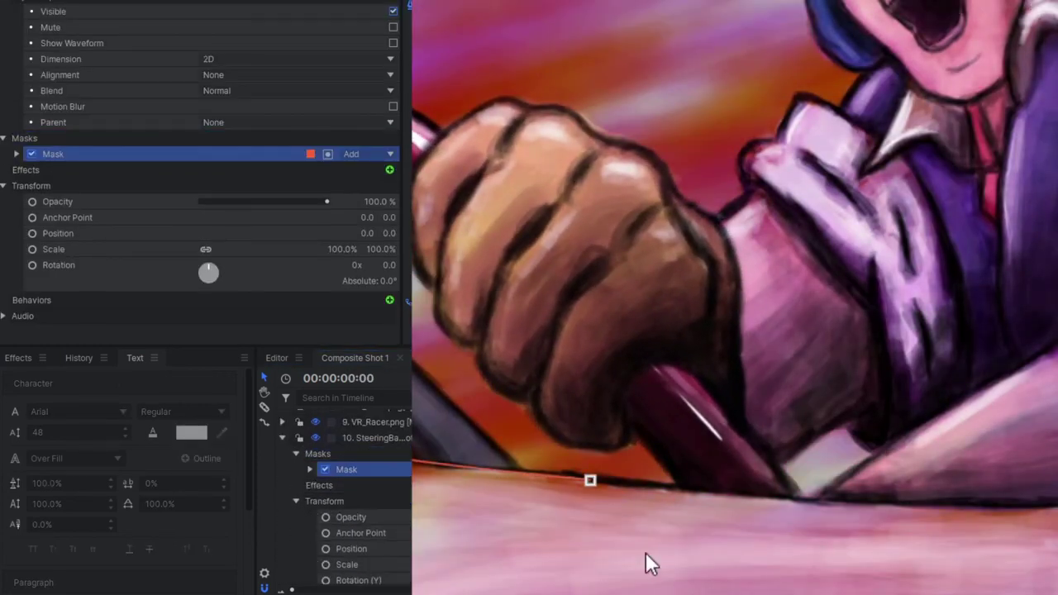
{"action": "left_click", "coordinate": [497, 420]}
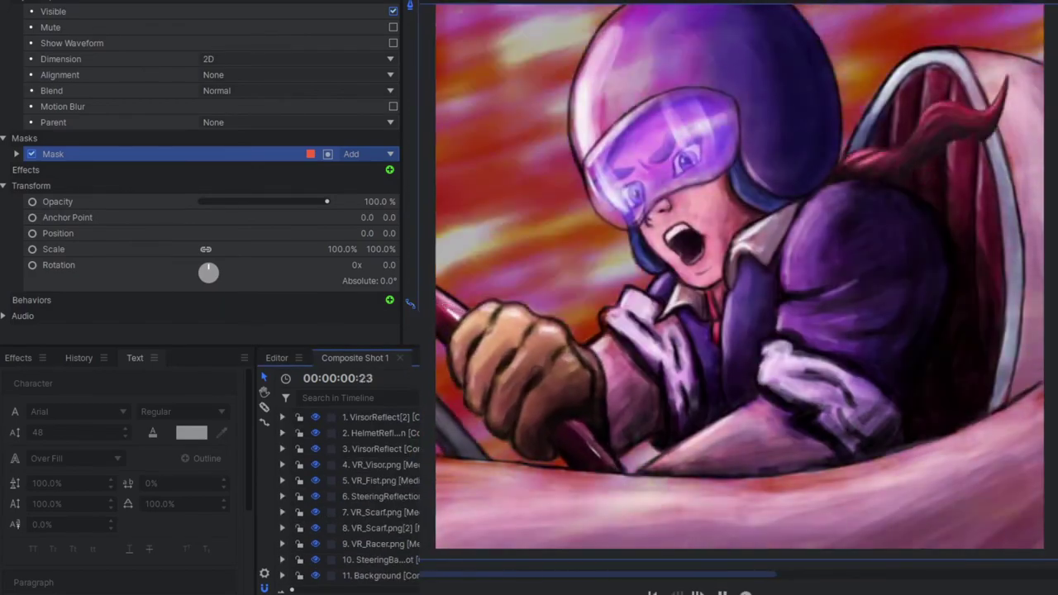
{"action": "key", "text": "space"}
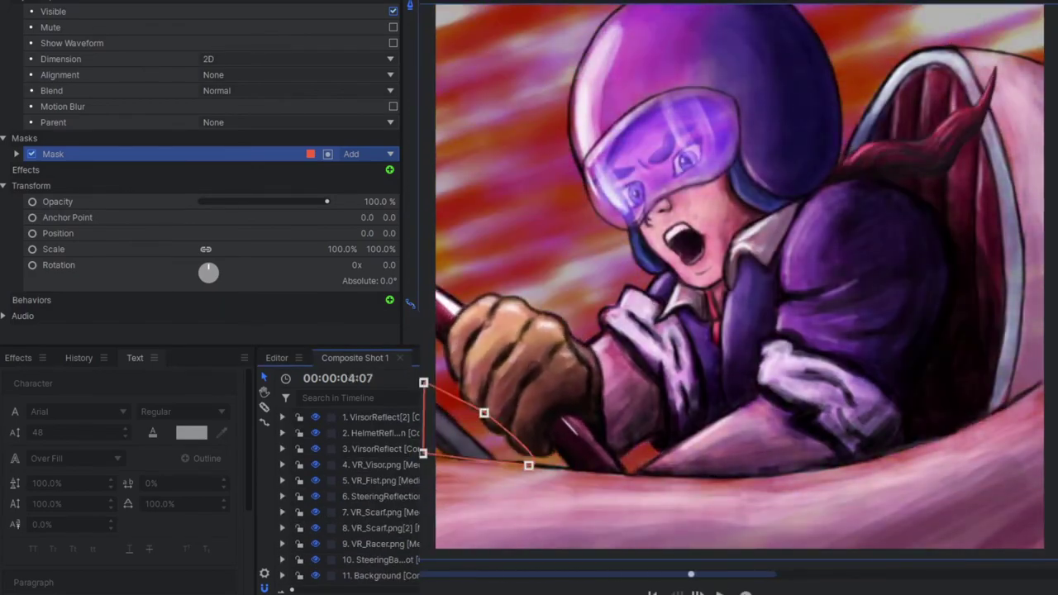